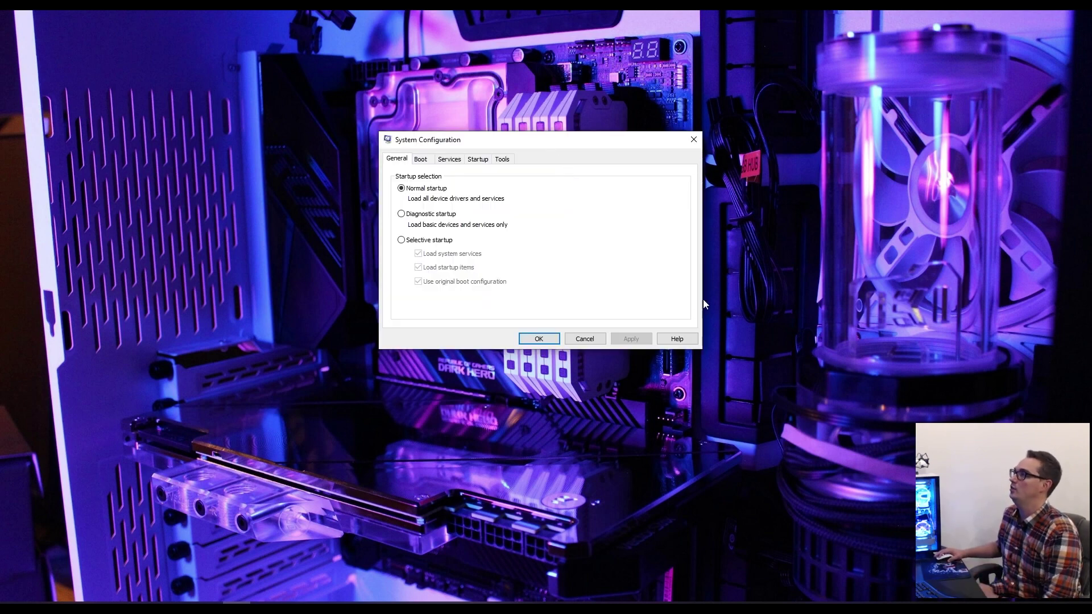
- Choose selective startup without startup items, hide Microsoft services and disable all remaining services
left_click(442, 242)
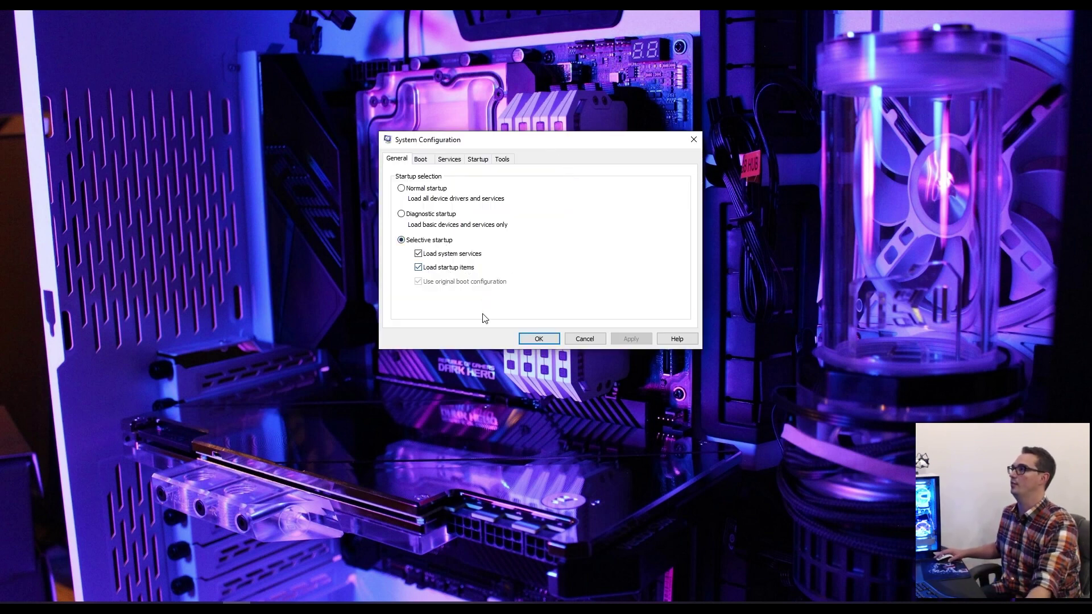
left_click(438, 268)
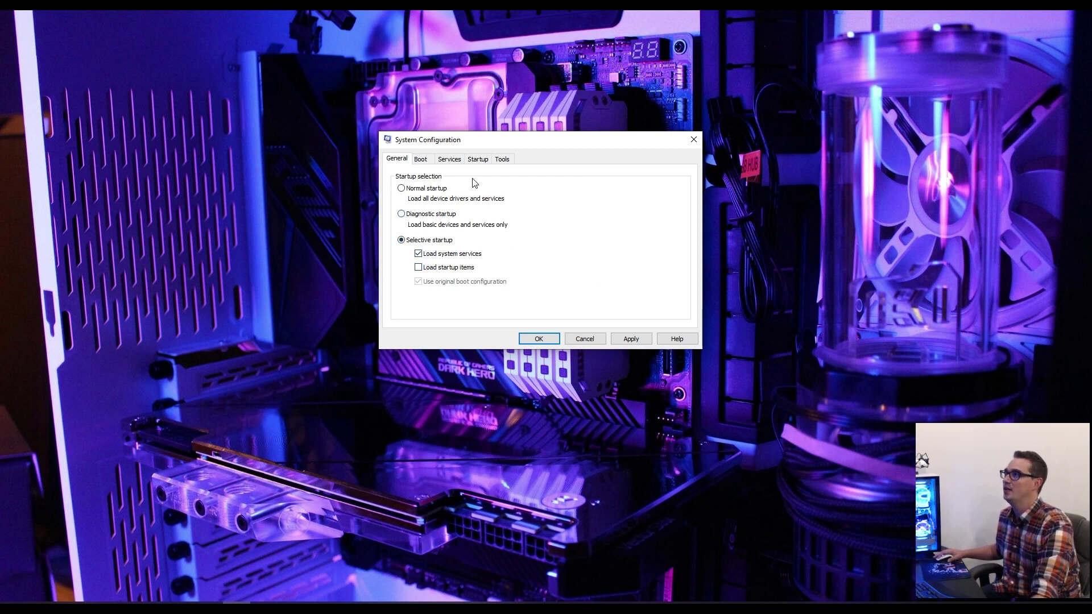
left_click(450, 159)
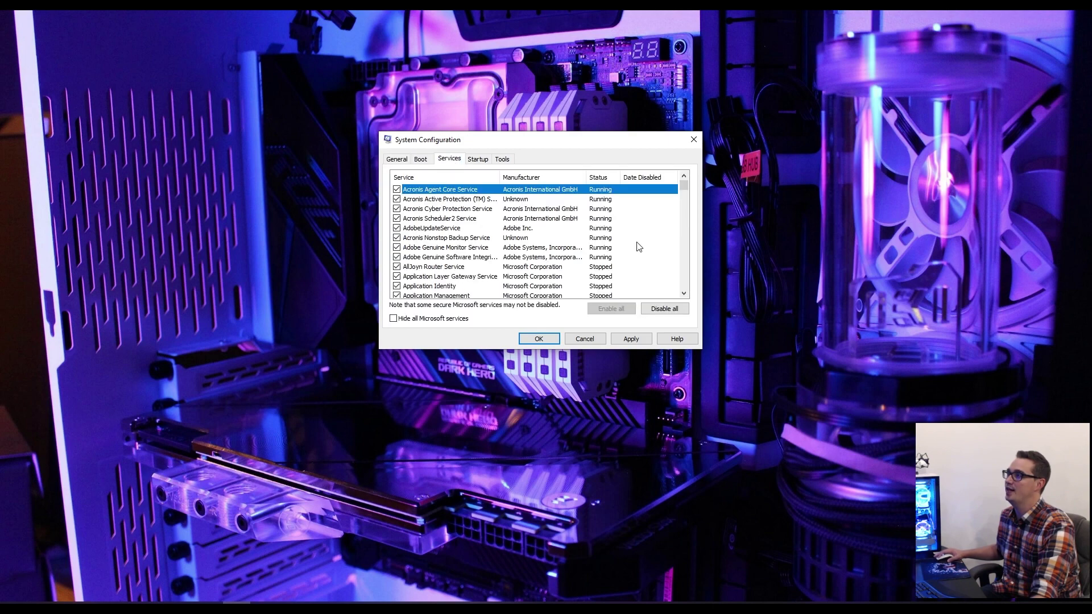
left_click(401, 320)
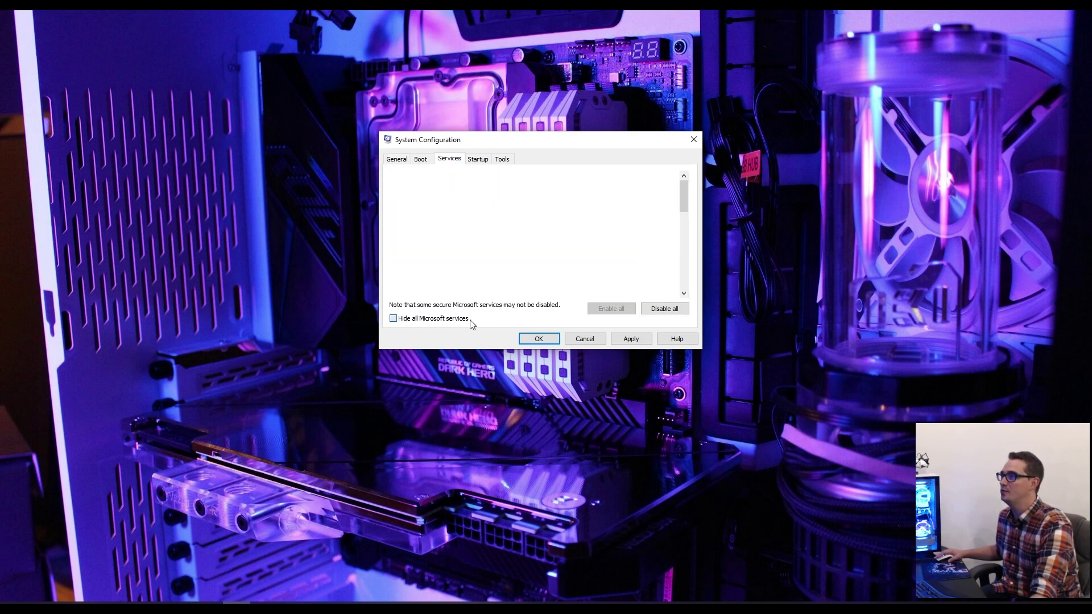
left_click(664, 309)
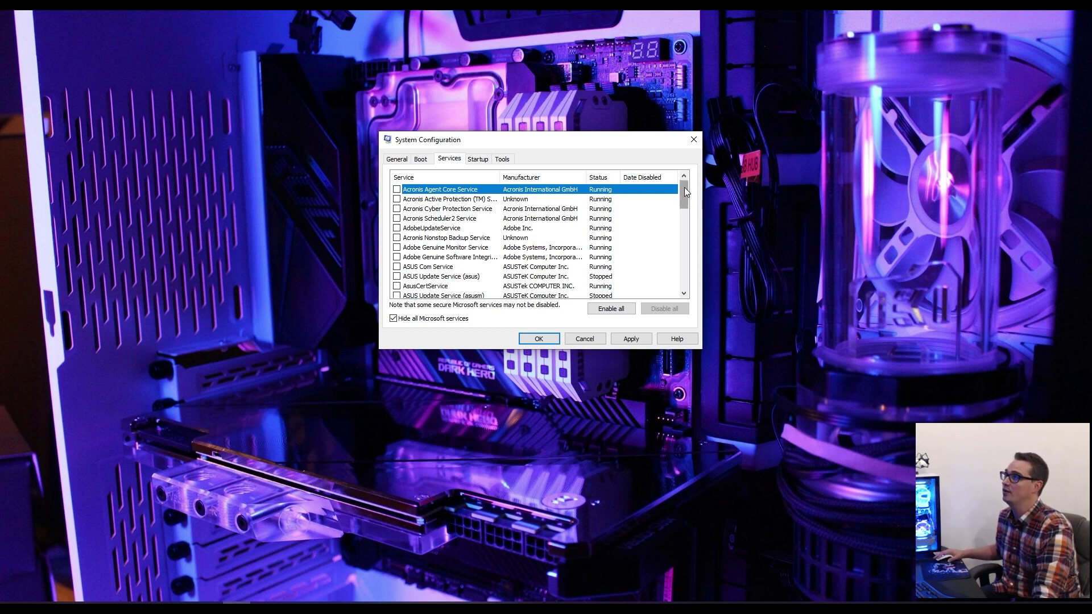
- Re-enable Futuremark SystemInfo Service and Steam Client Service, then apply the service changes
left_click_drag(685, 191, 671, 235)
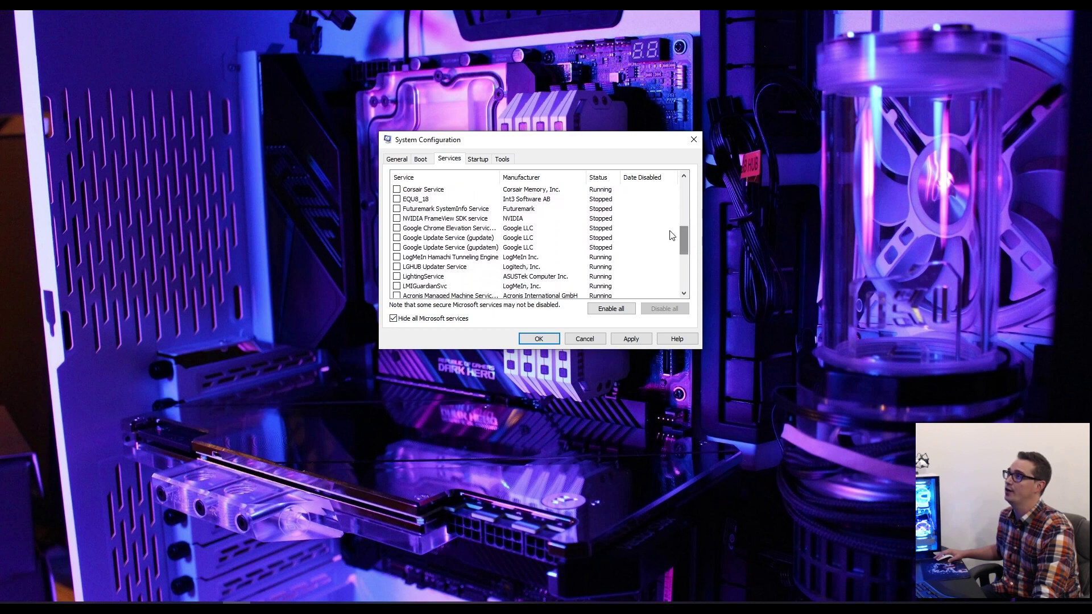
left_click(398, 209)
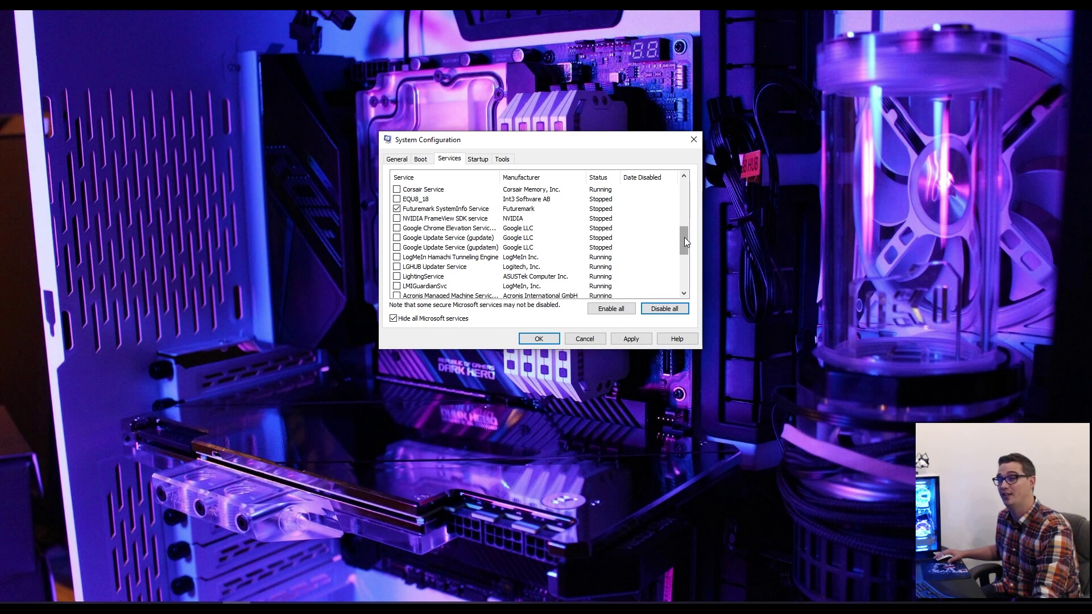
left_click_drag(685, 242, 684, 274)
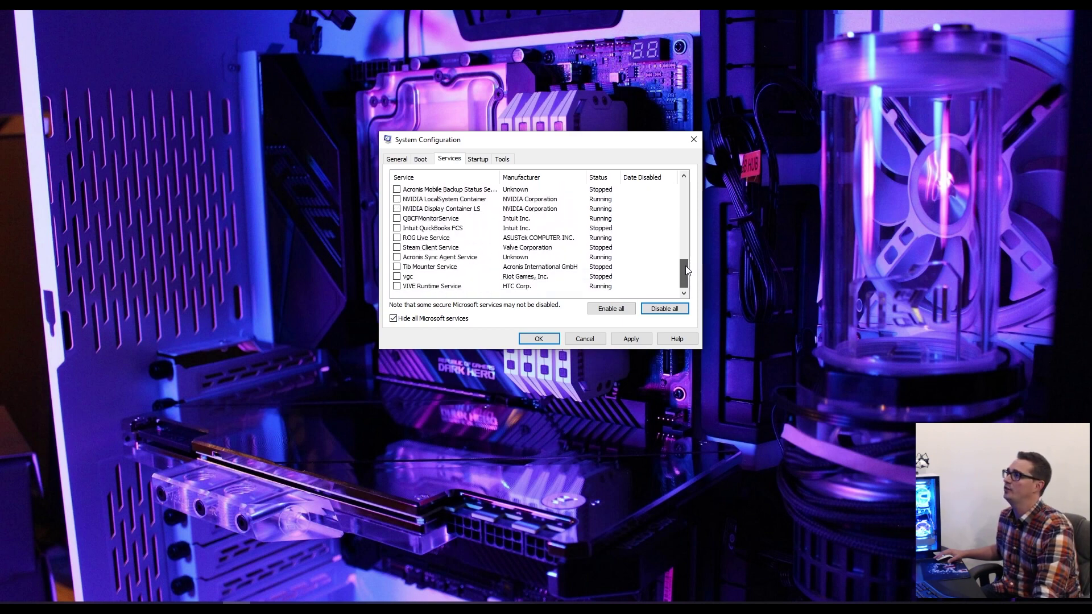
left_click(407, 248)
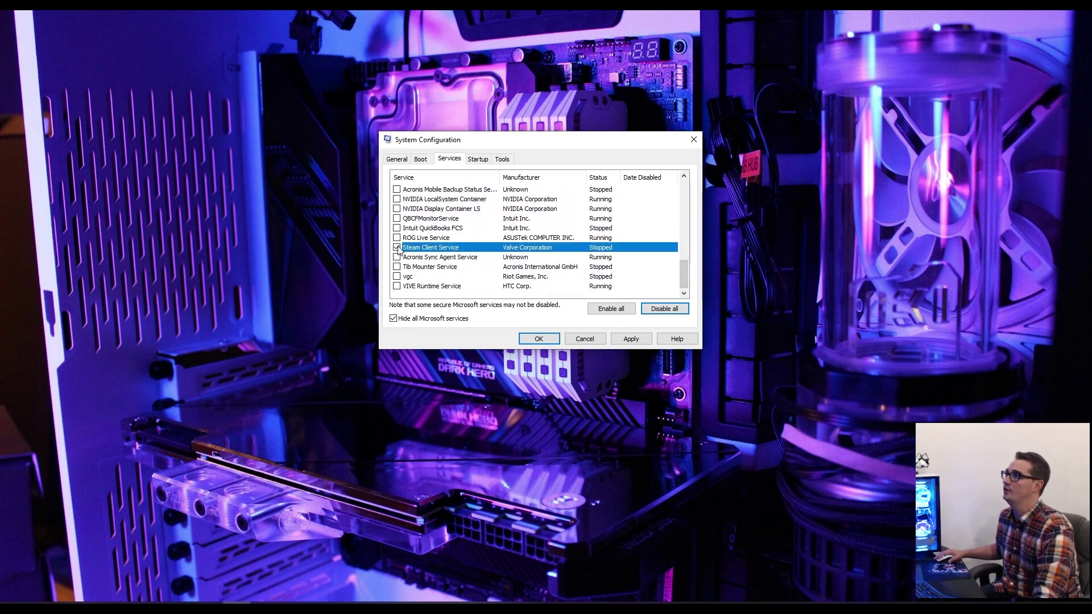
left_click(648, 338)
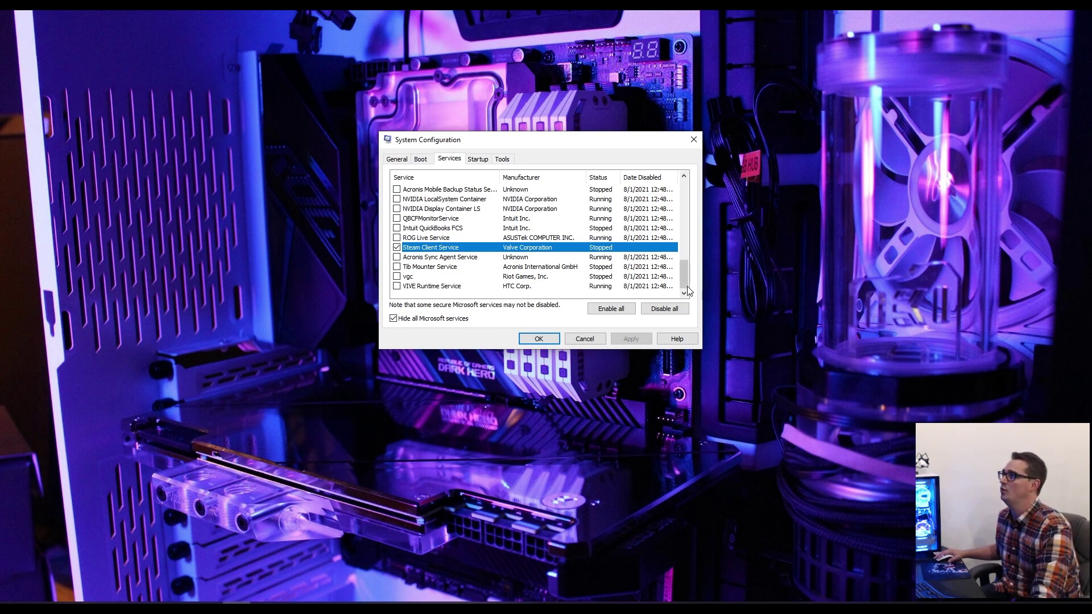
left_click_drag(687, 287, 684, 192)
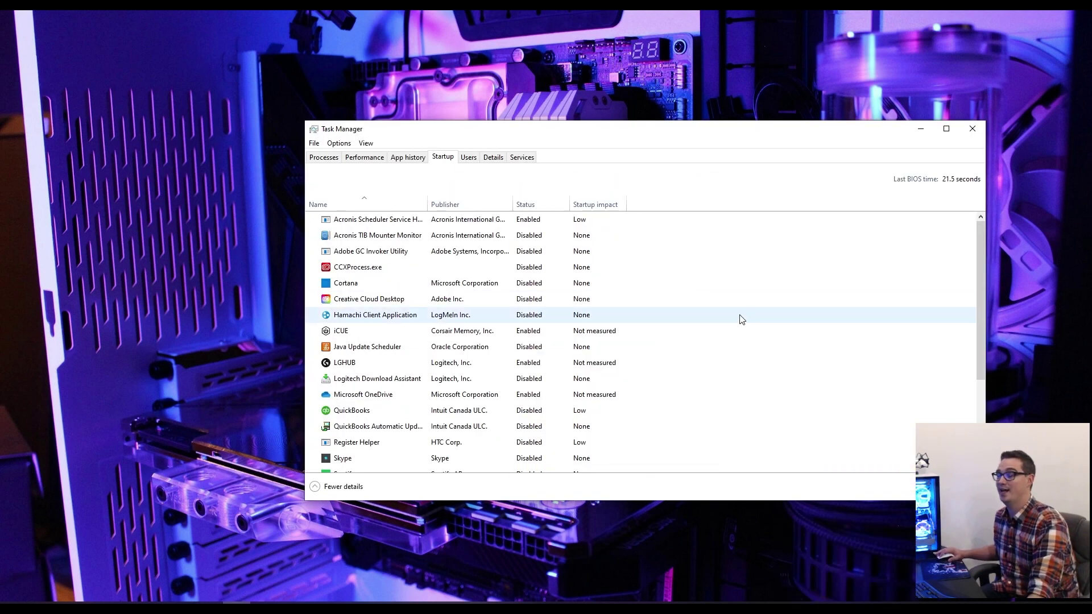
- Sort startup apps by status and disable each enabled entry, starting with the Acronis scheduler
left_click(549, 205)
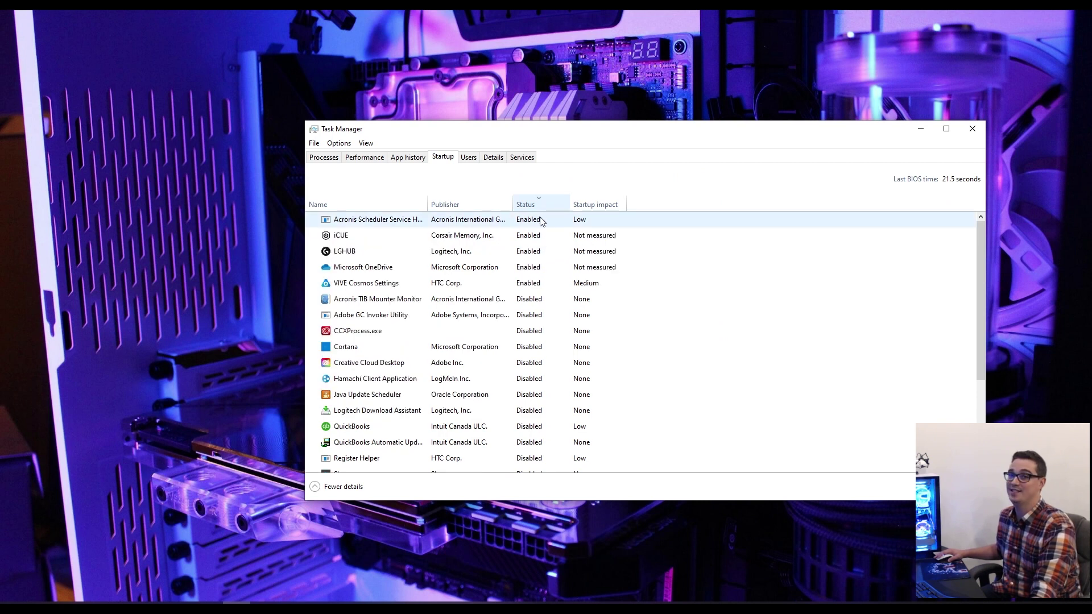
right_click(433, 219)
left_click(474, 227)
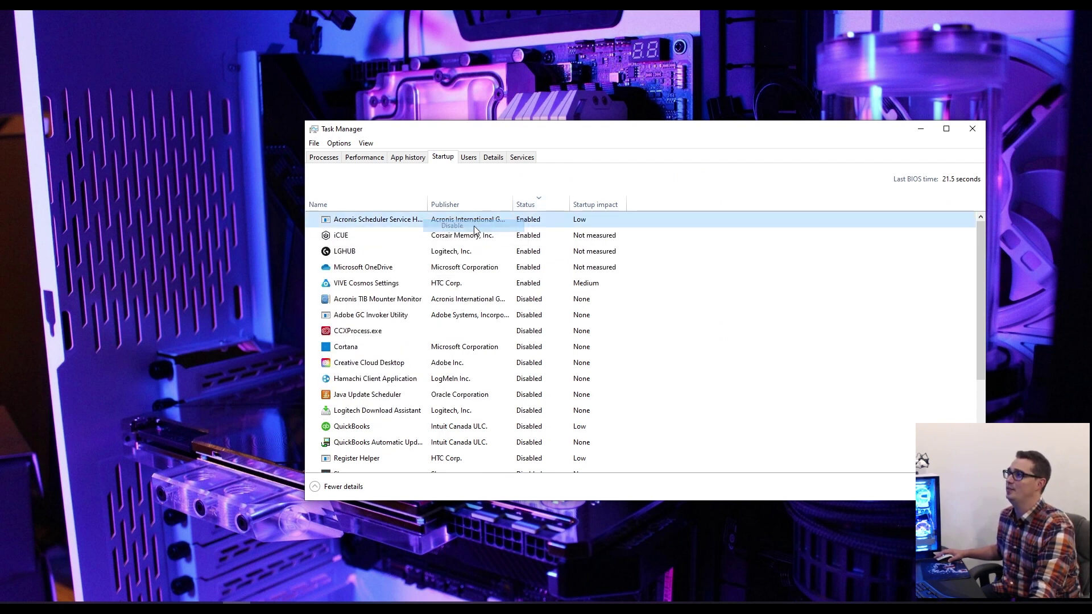
right_click(465, 221)
left_click(474, 227)
right_click(470, 220)
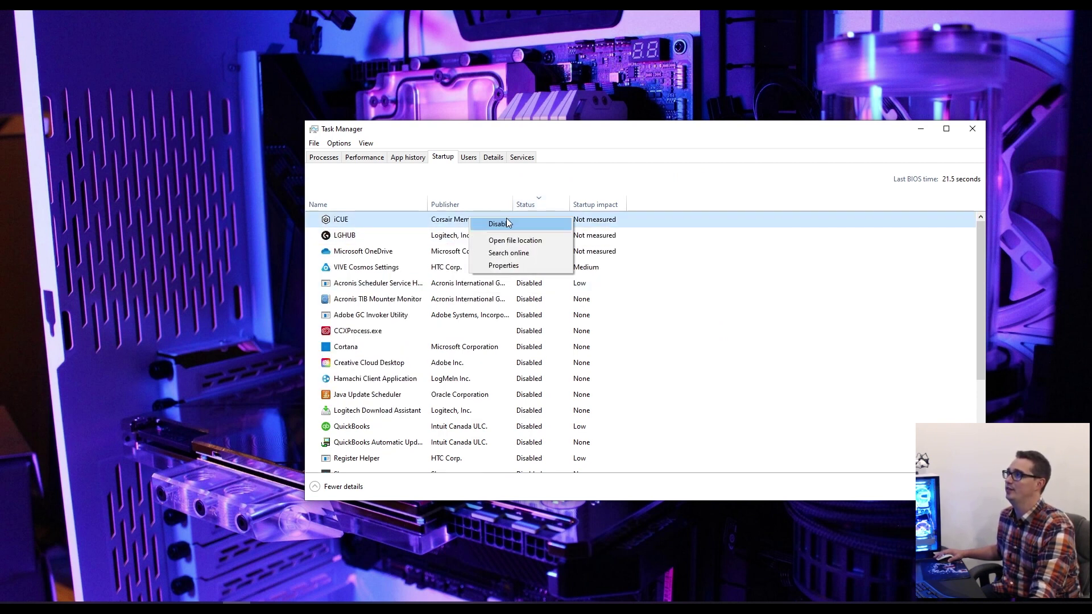
left_click(507, 225)
scroll(563, 277, "down", 3)
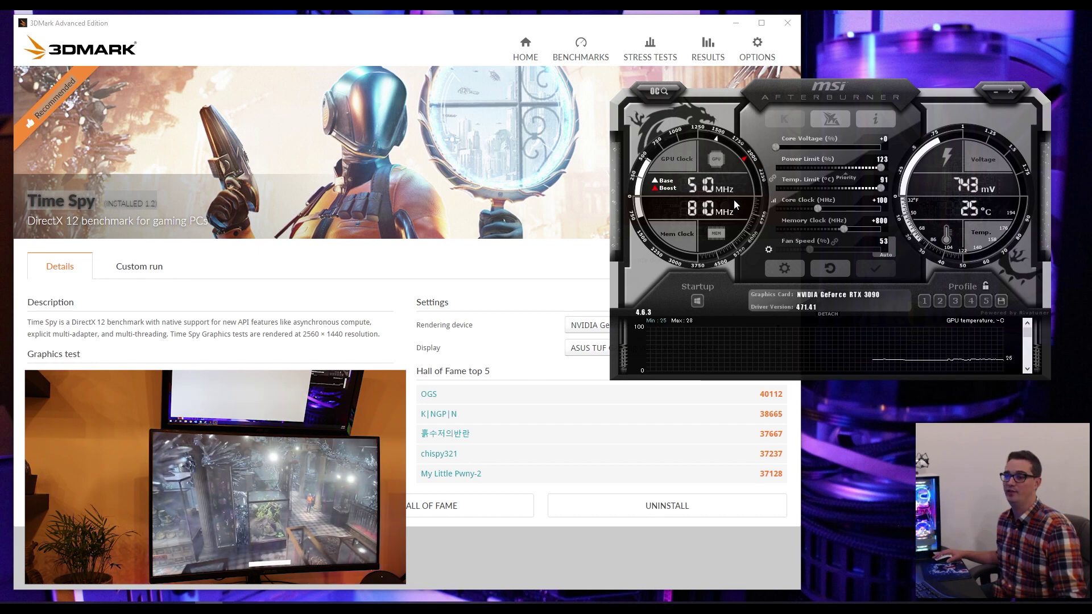
- Run the Time Spy benchmark with the overclock, scoring 20 263
left_click(506, 30)
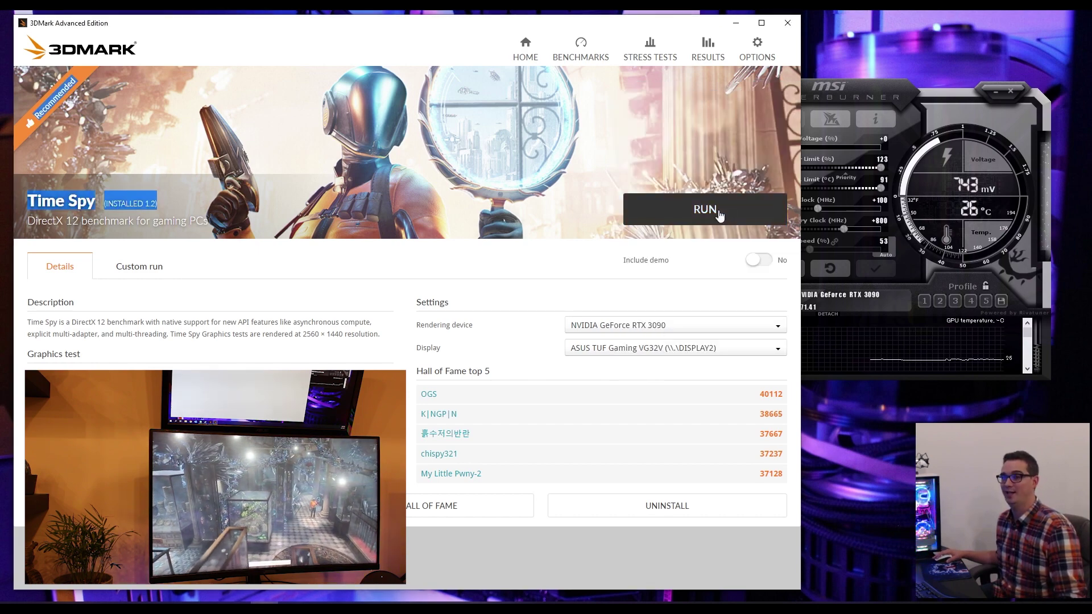
left_click(718, 214)
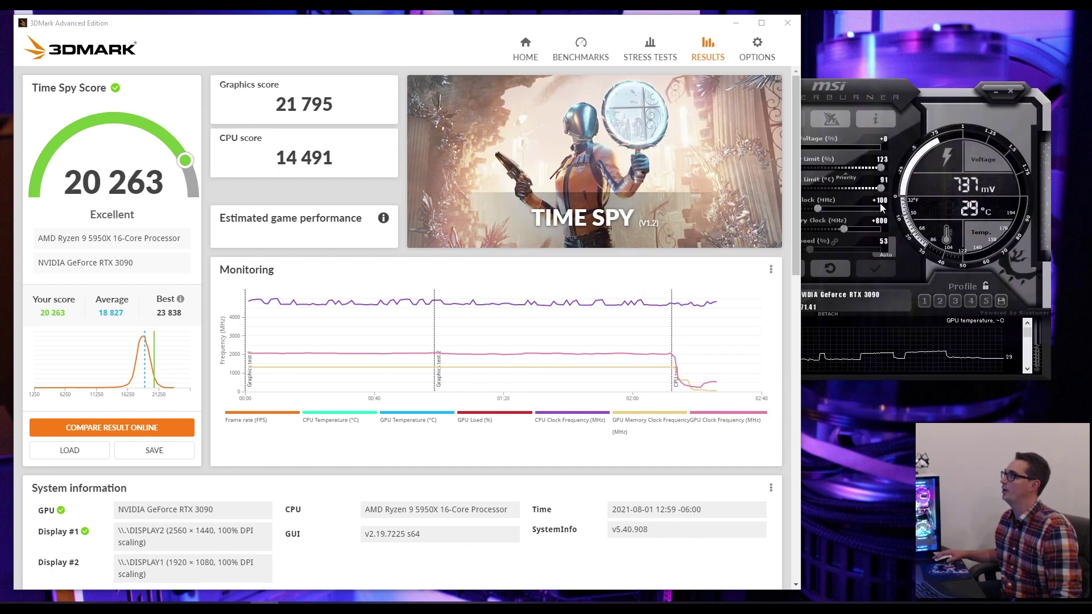
- Set Afterburner's core clock offset to +150 and memory clock offset to +1000, then apply
left_click(882, 205)
type("150")
key("Return")
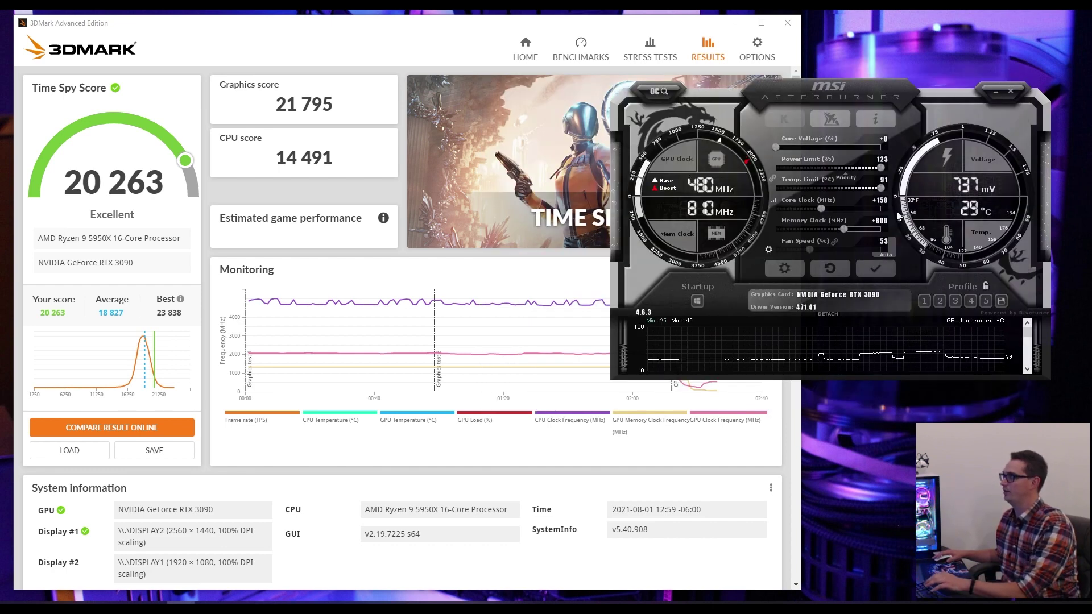
left_click(879, 226)
type("10")
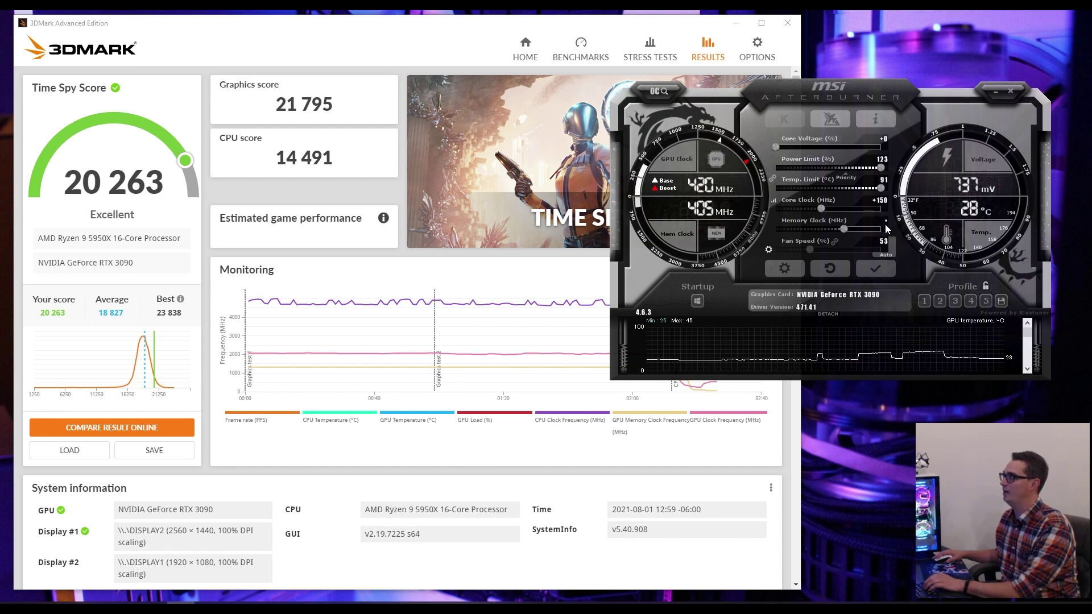
type("00")
key("Return")
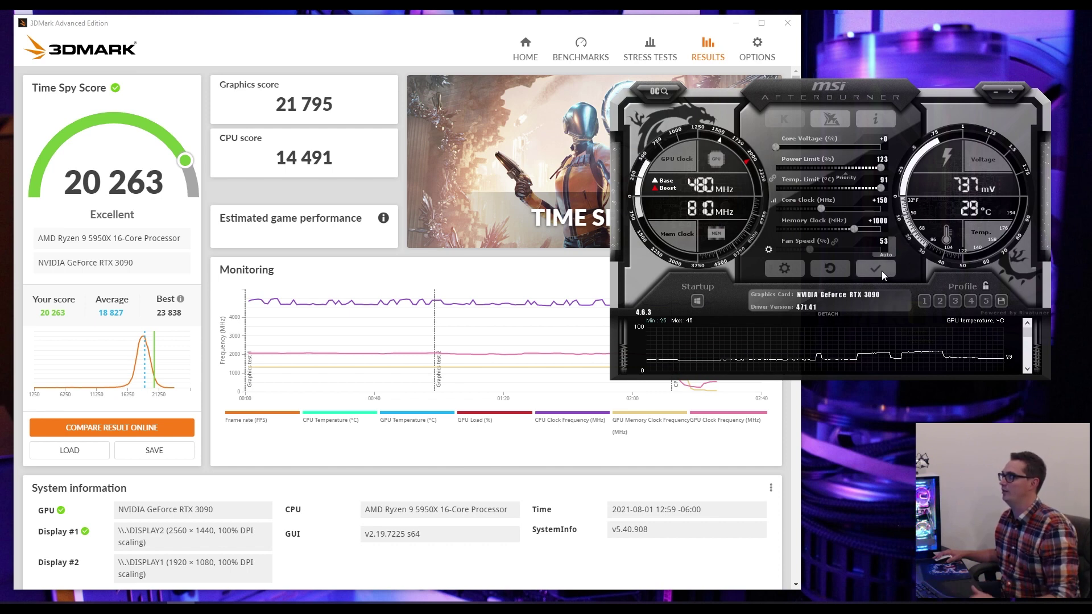
left_click(876, 268)
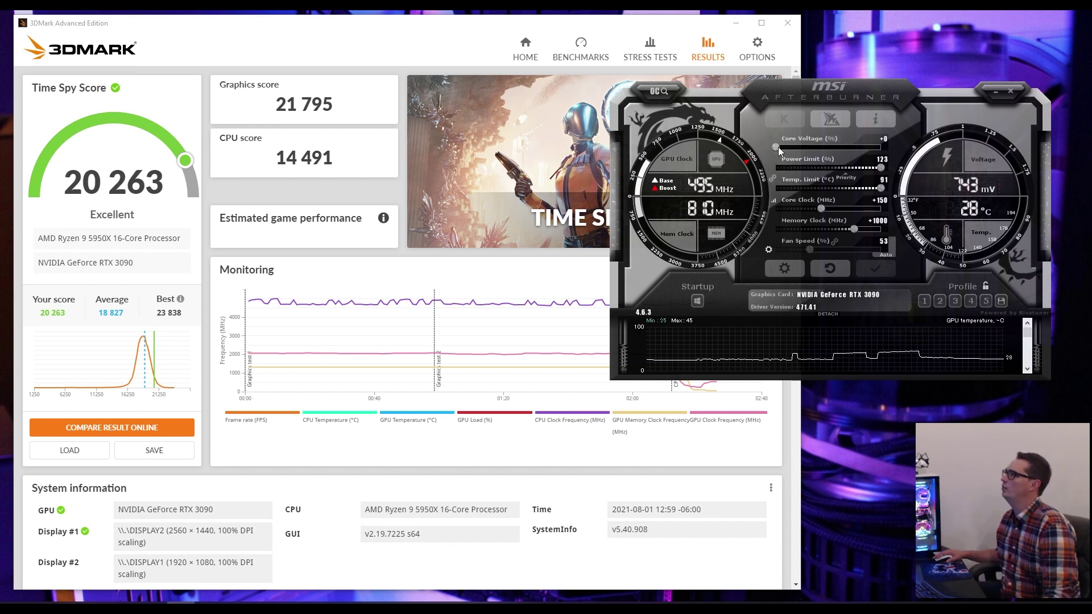
- Raise the core voltage offset to +100 and apply it
left_click_drag(775, 147, 862, 137)
left_click(887, 270)
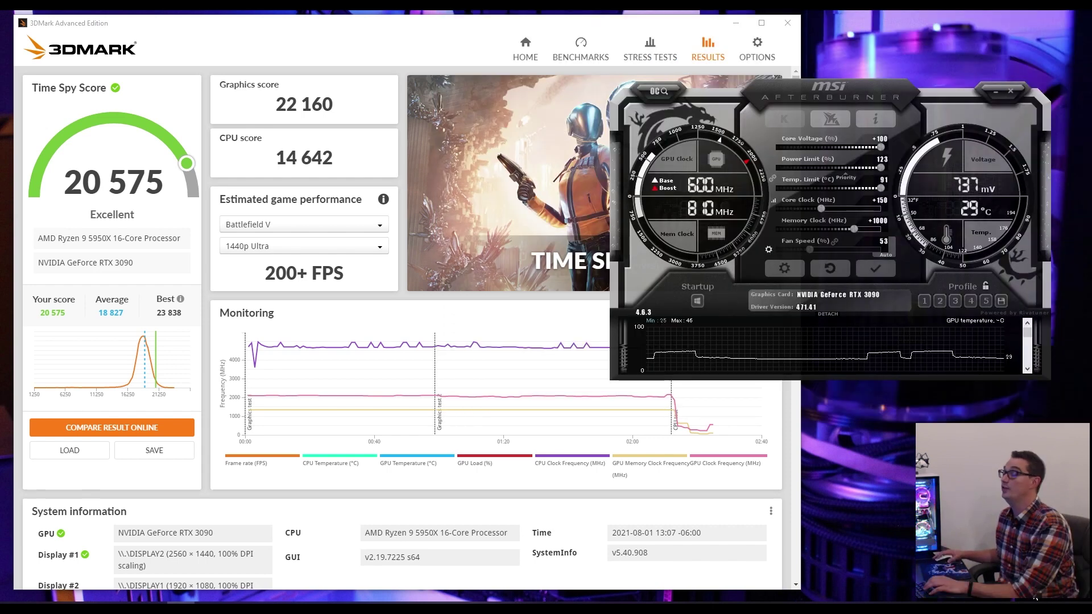
- Set the core clock offset to +175 and the memory clock offset to +1100
left_click(881, 200)
type("175")
key("Return")
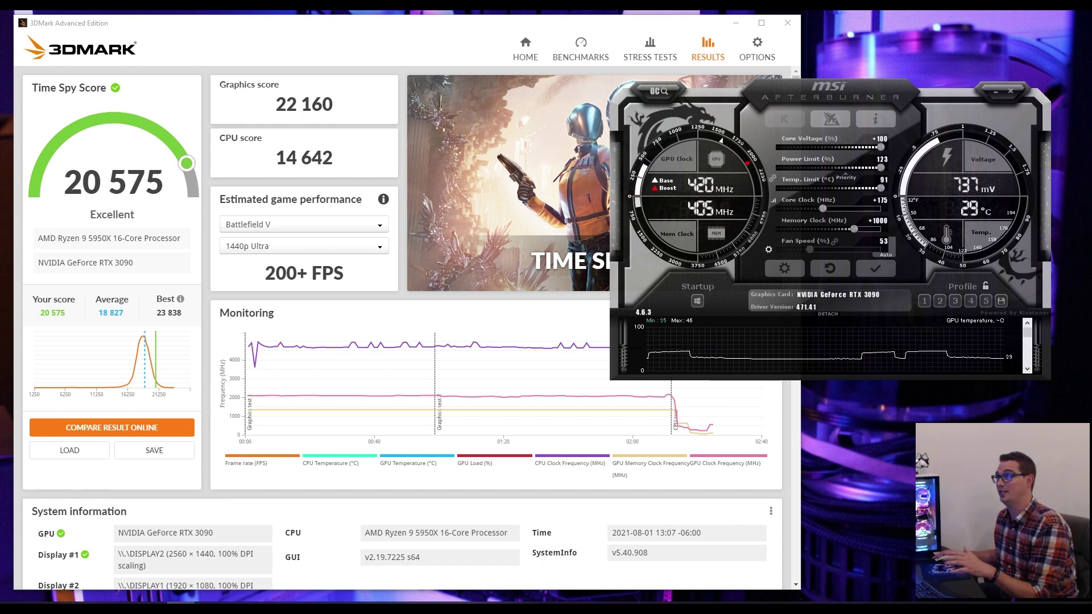
mouse_move(947, 355)
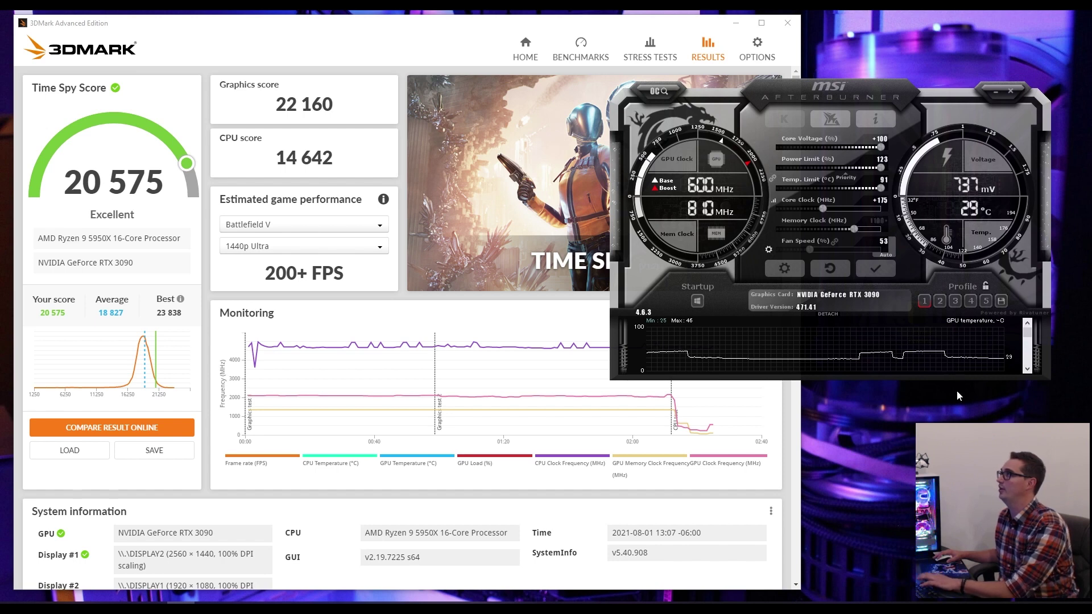
key("Return")
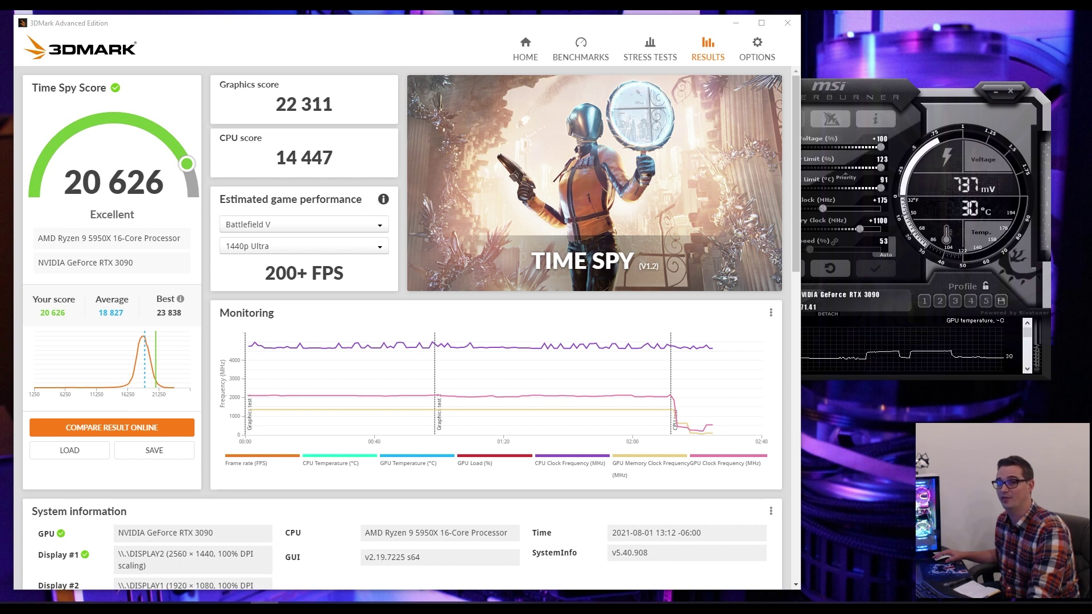
- Enter a +185 core clock offset and a +1200 memory clock offset in Afterburner
left_click(883, 200)
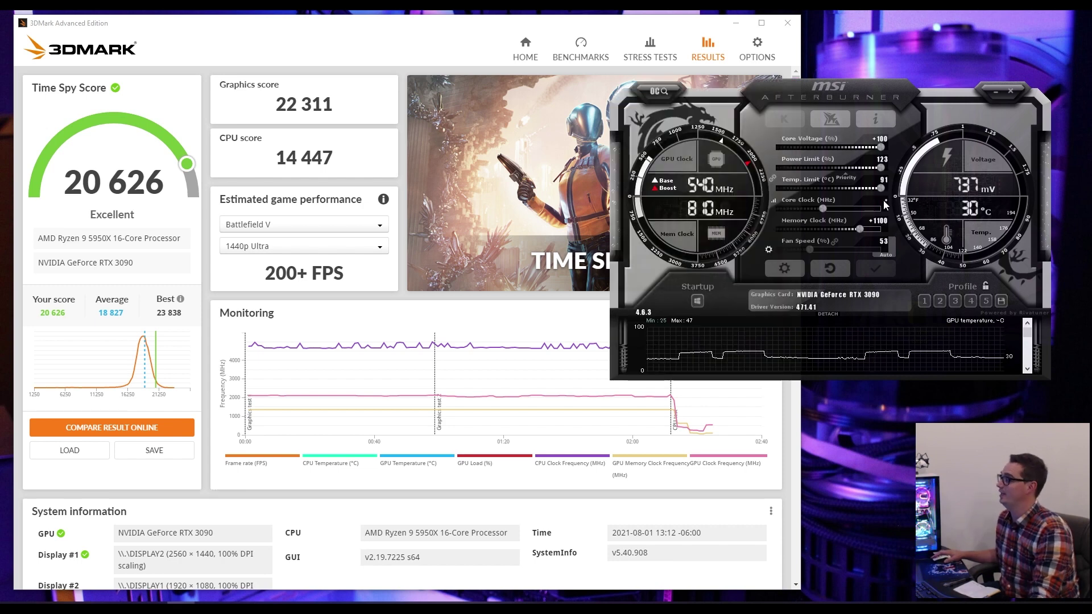
type("185")
key("Tab")
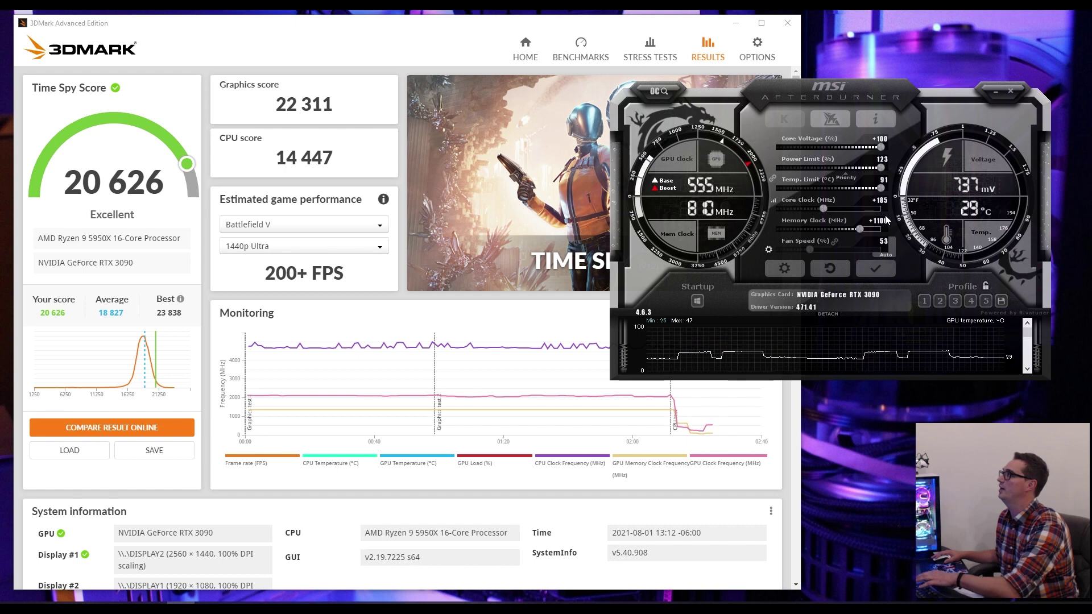
type("1200")
key("Return")
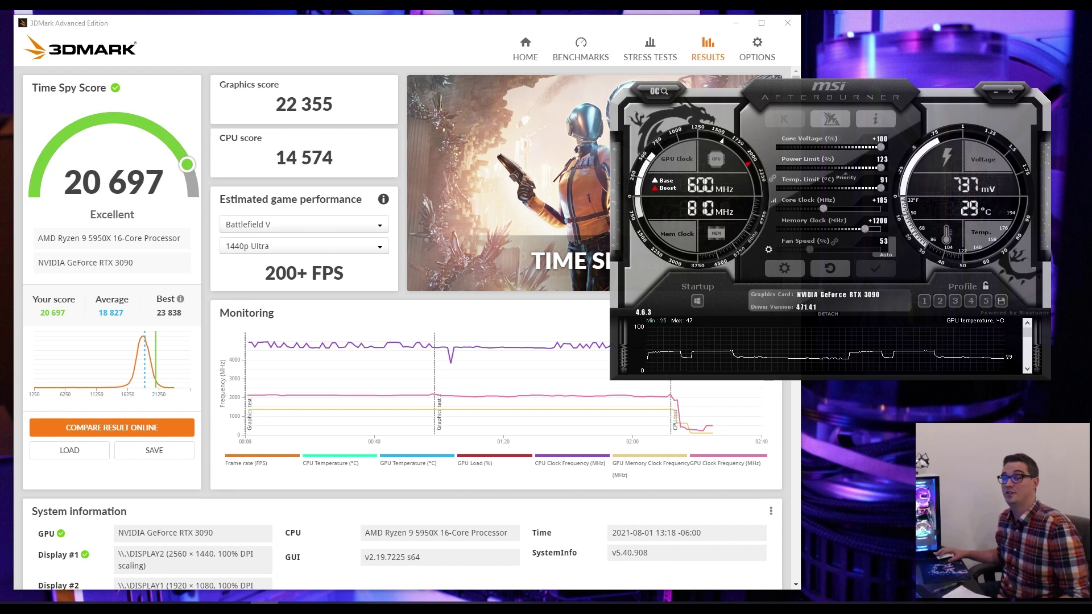
- Change the core clock offset to +190 and apply it to the card
left_click(880, 201)
type("100")
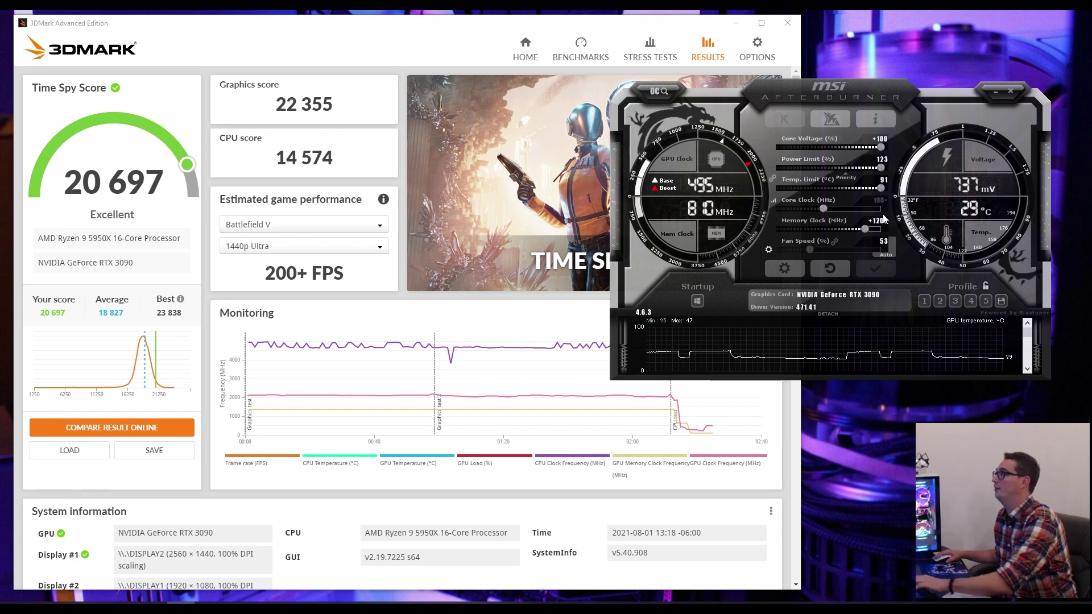
key("Return")
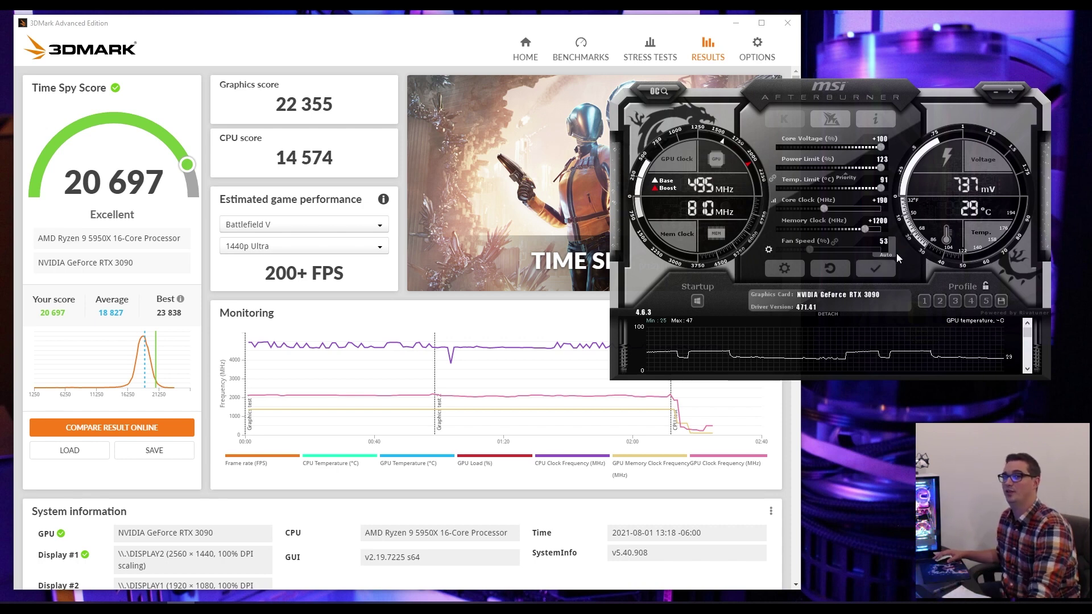
left_click(888, 272)
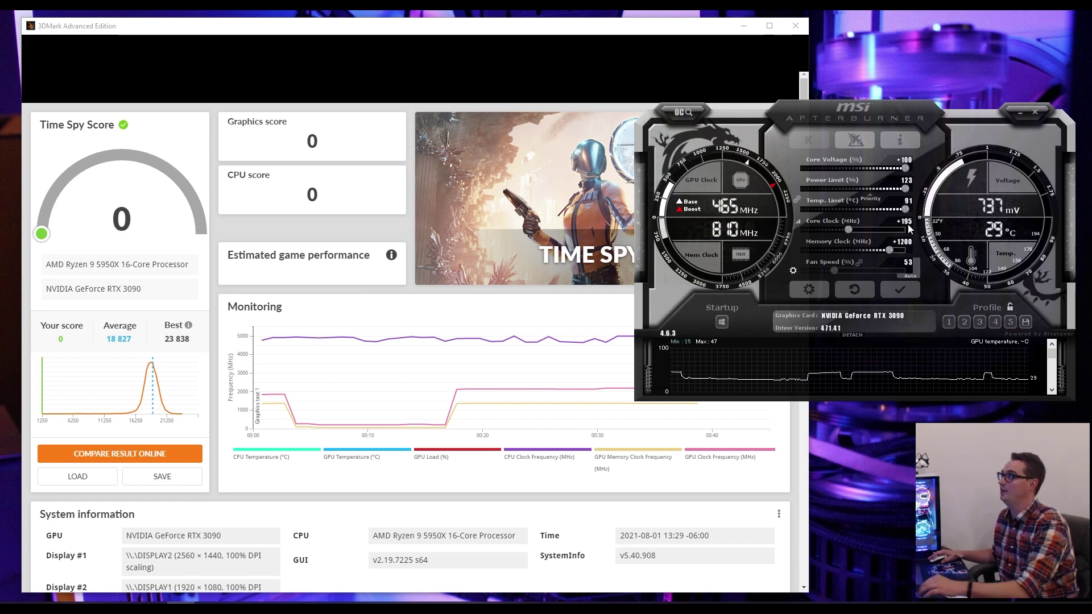
- Restore the core clock offset to +185 and apply it after the failed run
type("185")
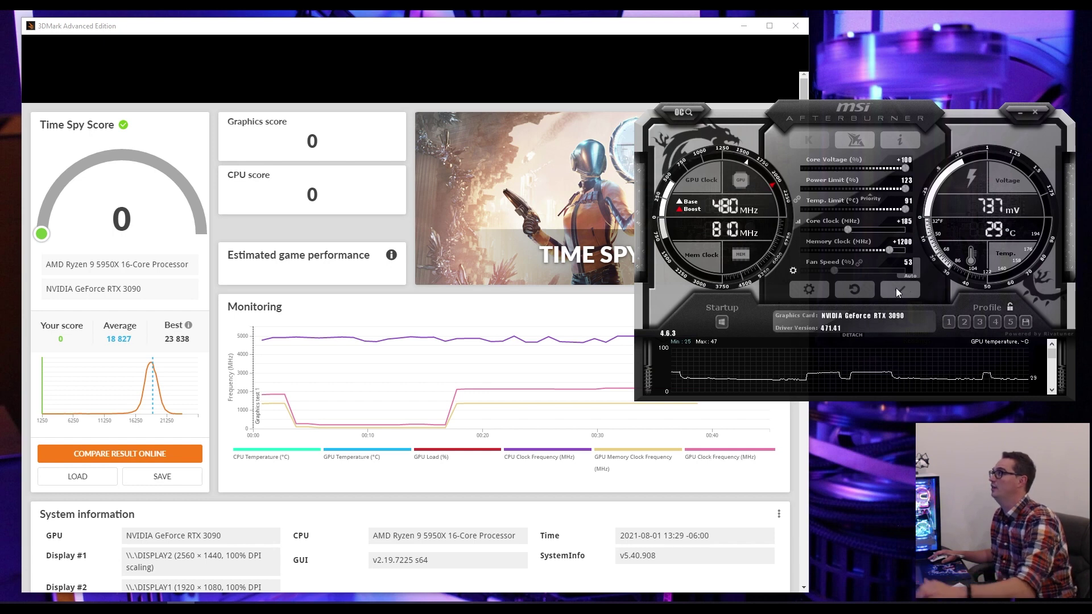
left_click(897, 289)
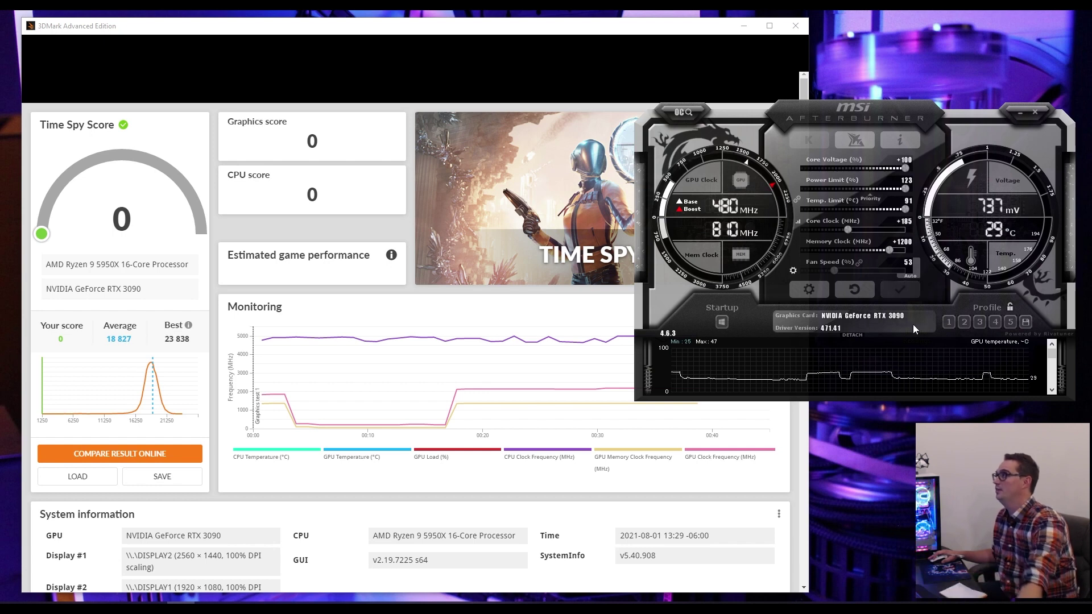
- Set Afterburner's memory clock offset to +1300
left_click(908, 244)
type("1300")
key("Return")
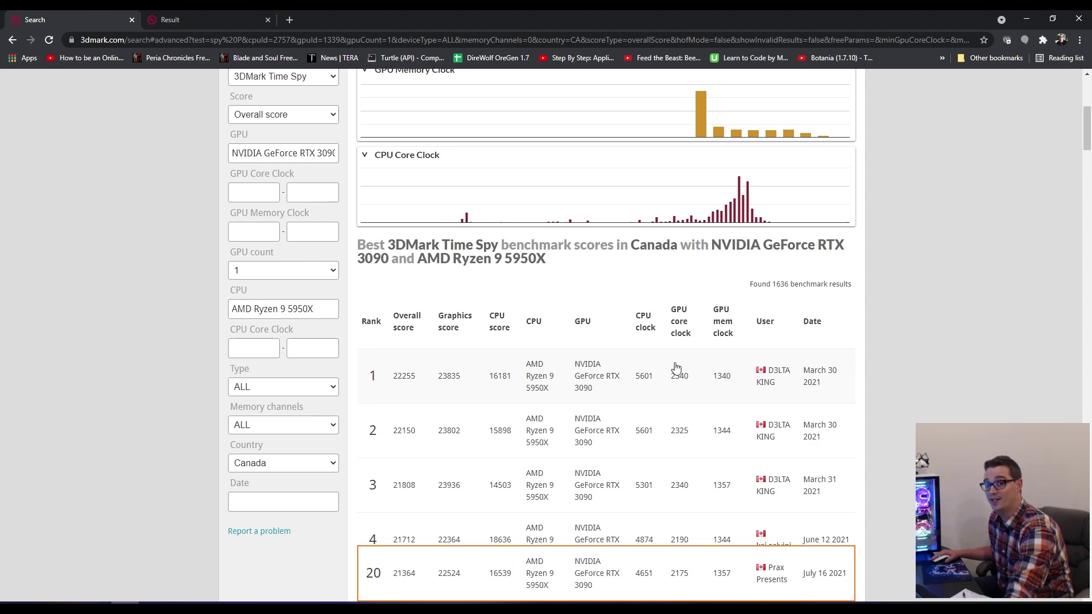
- Scroll down the leaderboard and highlight the pinned 21 364 score
scroll(695, 380, "down", 3)
scroll(695, 380, "down", 8)
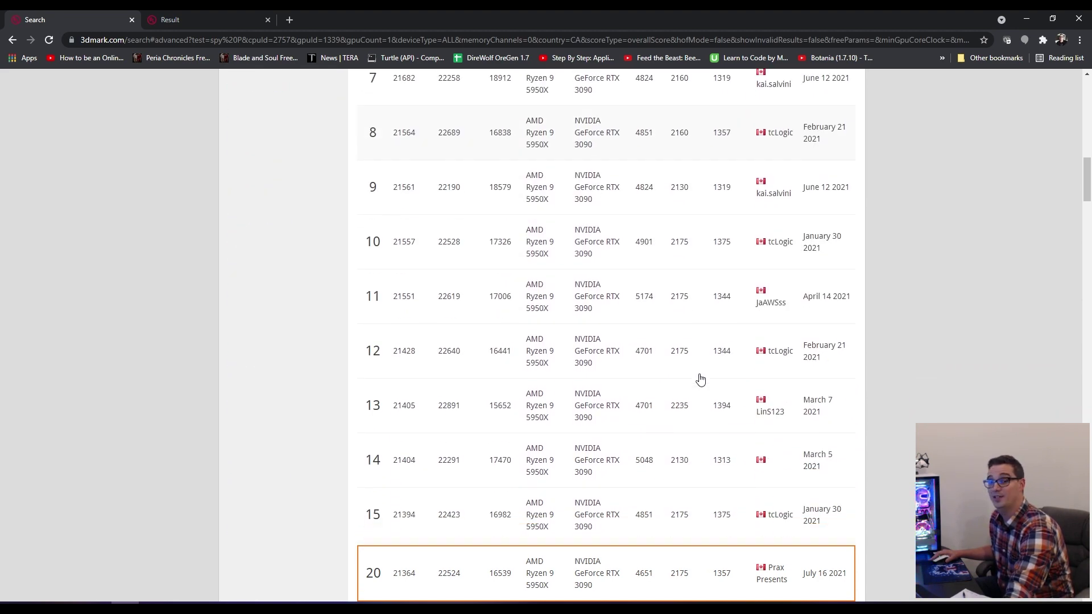
scroll(719, 370, "down", 2)
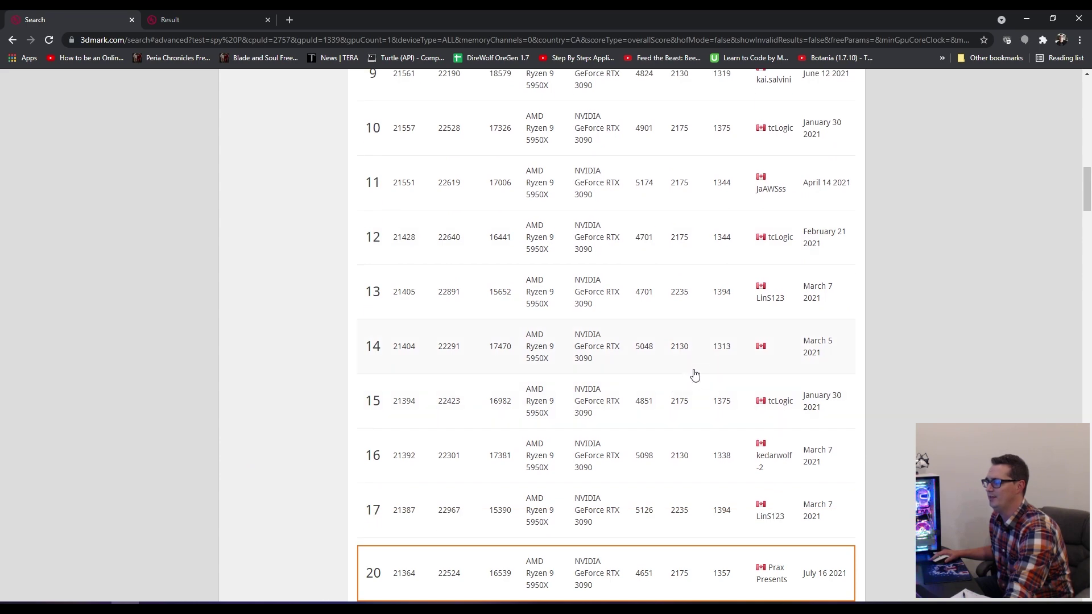
scroll(710, 369, "down", 9)
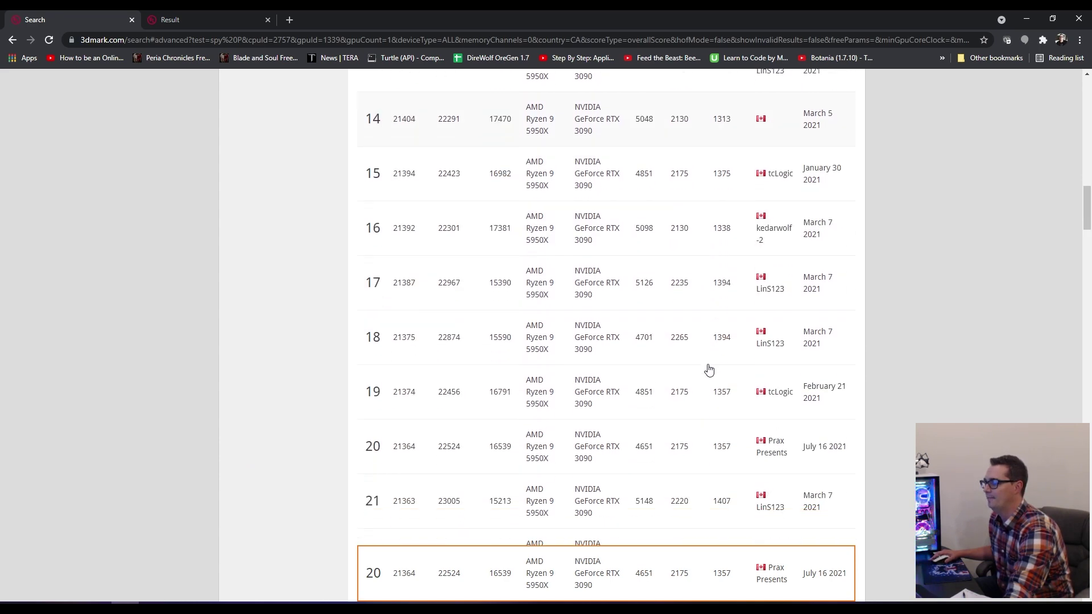
left_click_drag(397, 577, 417, 574)
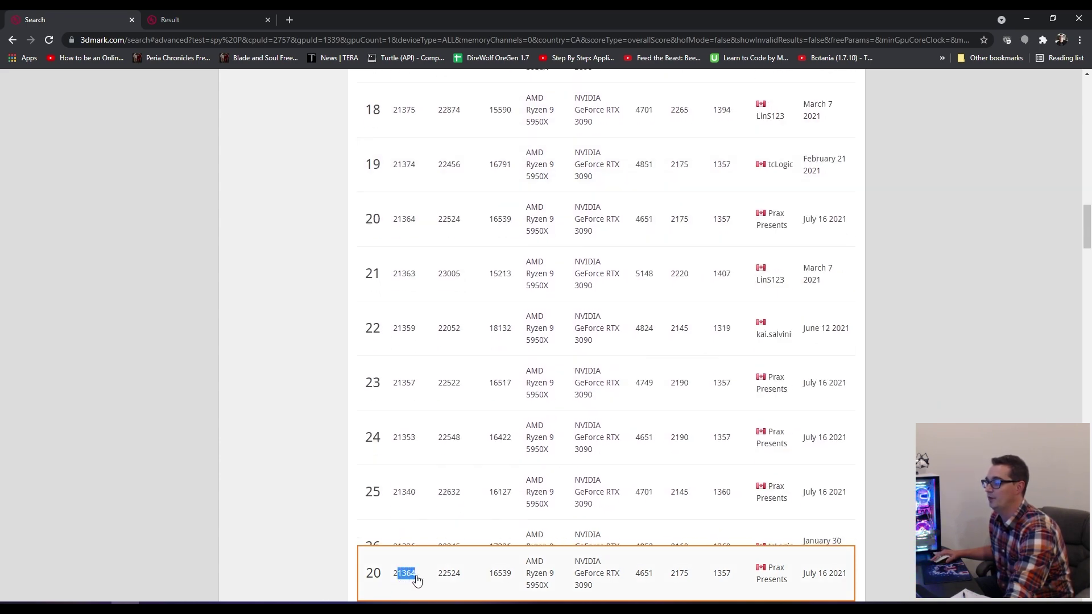
scroll(792, 378, "down", 7)
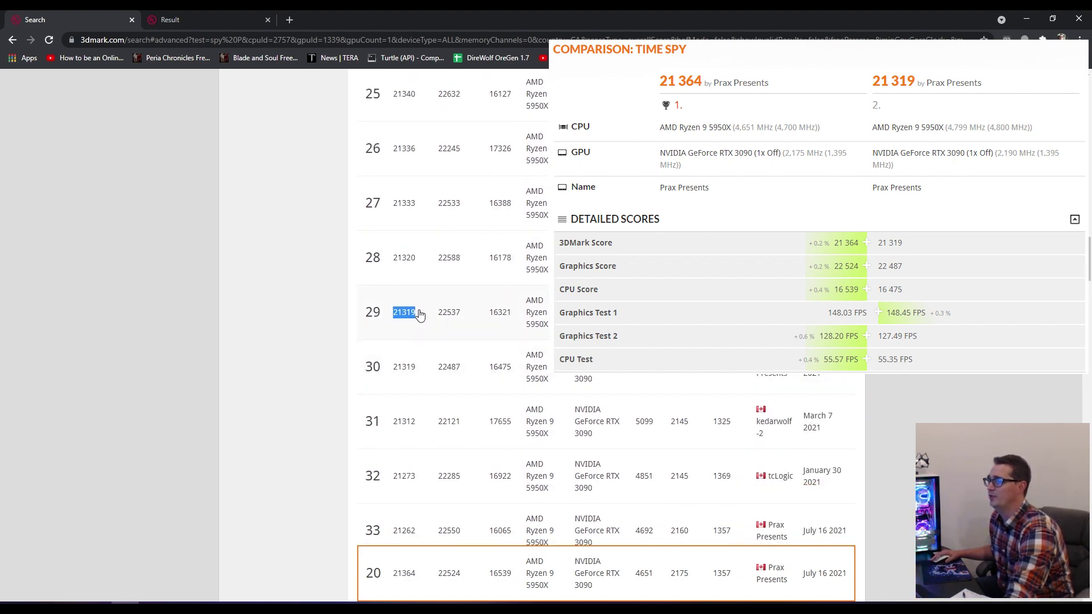
- Open and close row 29's result, then bring up the Time Spy comparison page
left_click(406, 312)
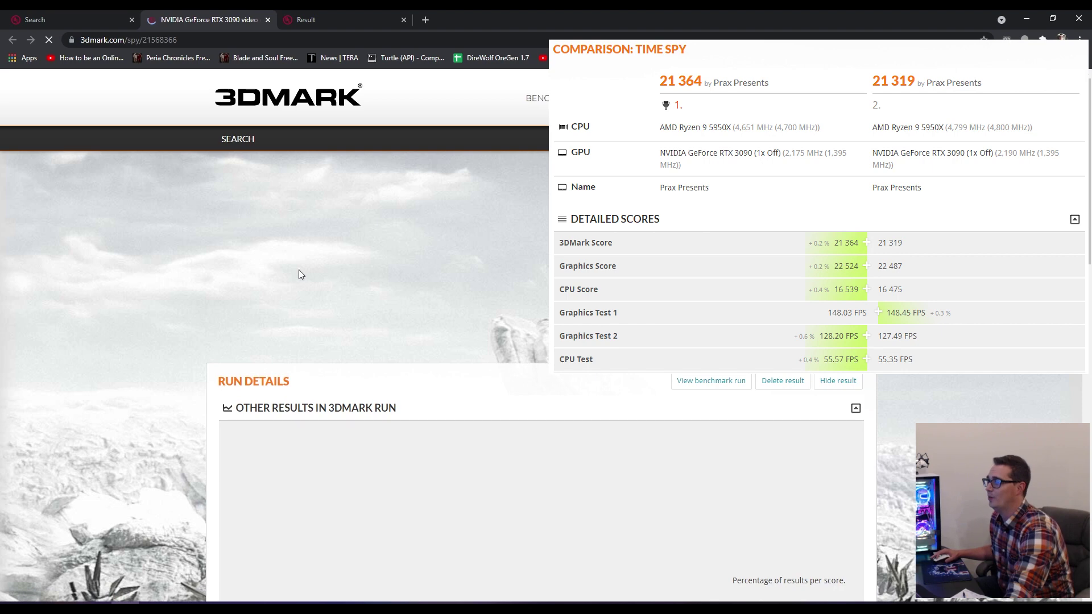
left_click(267, 20)
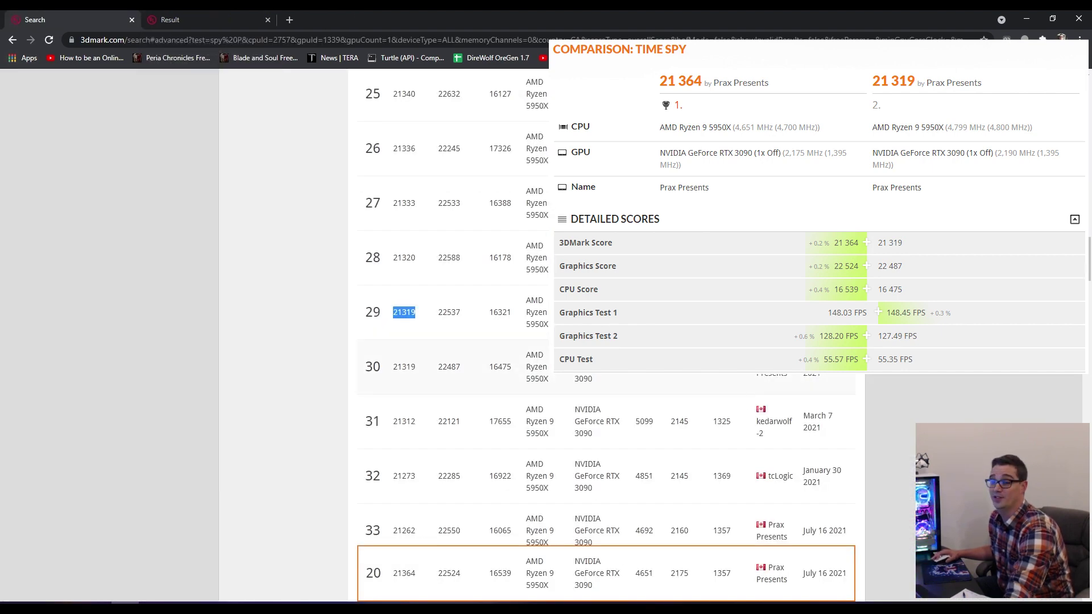
scroll(606, 341, "up", 1)
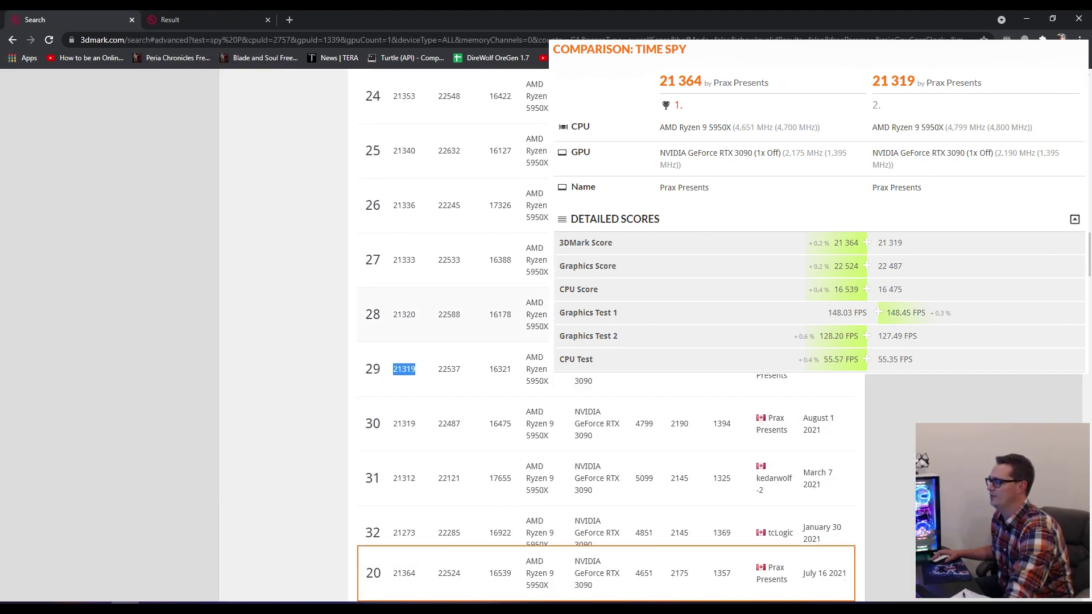
key("ctrl+shift+t")
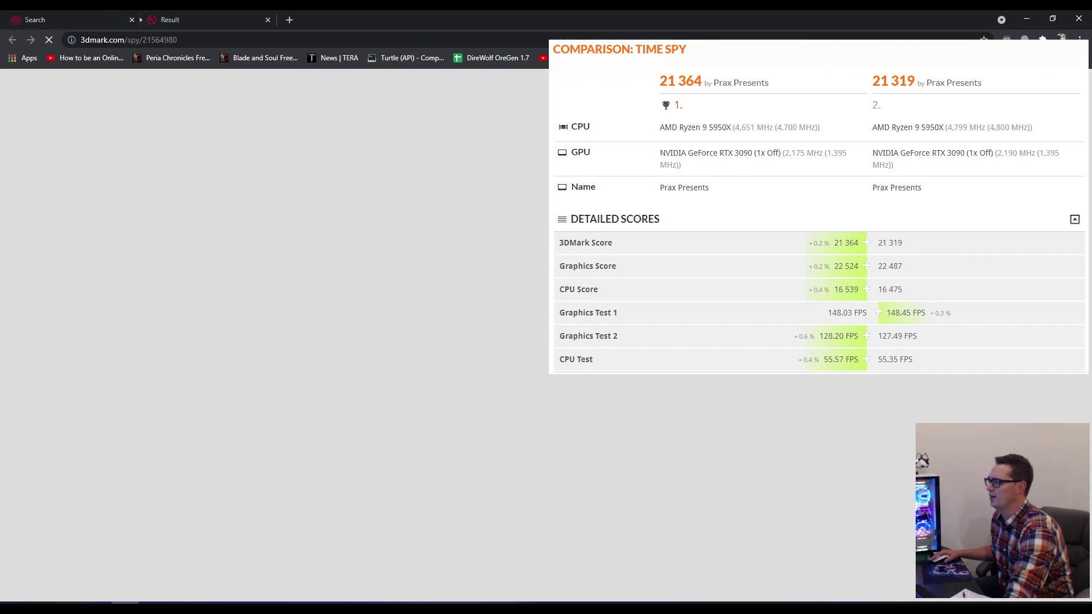
key("ctrl+w")
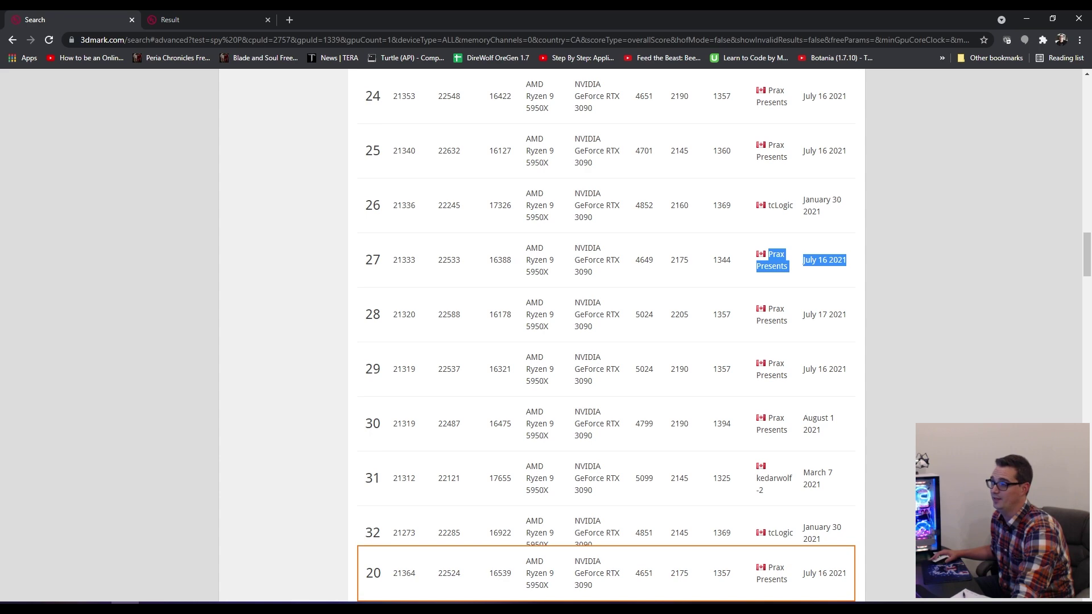
key("ctrl+Tab")
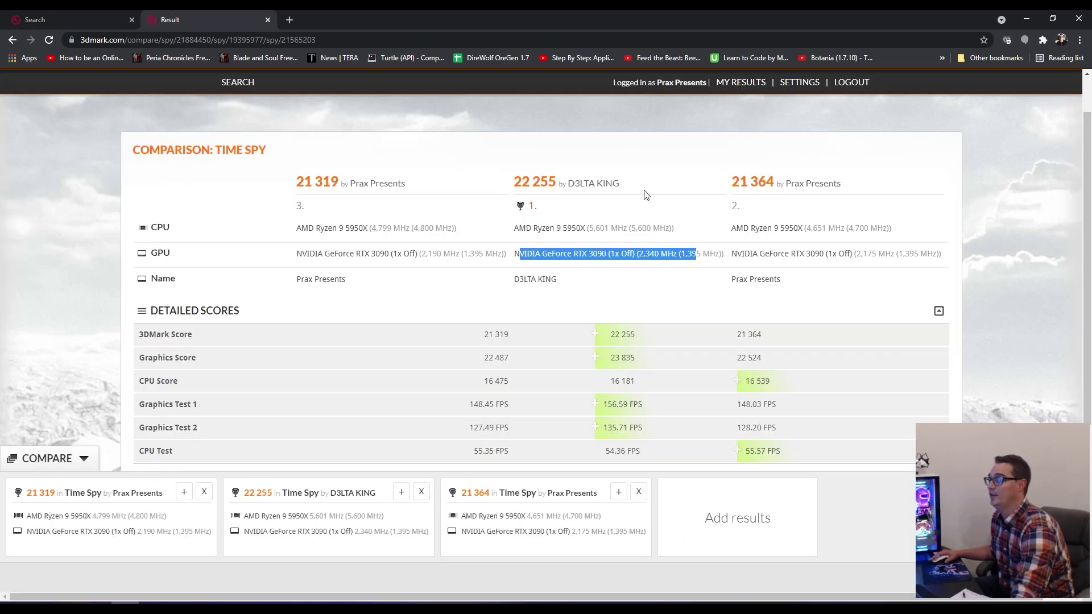
left_click(661, 192)
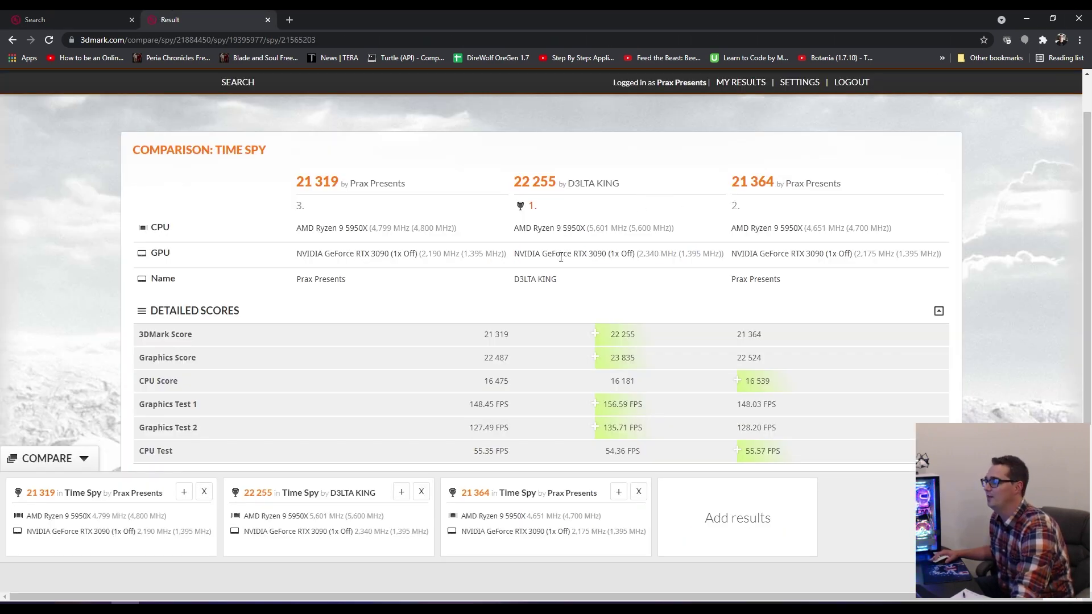
left_click_drag(598, 388, 645, 384)
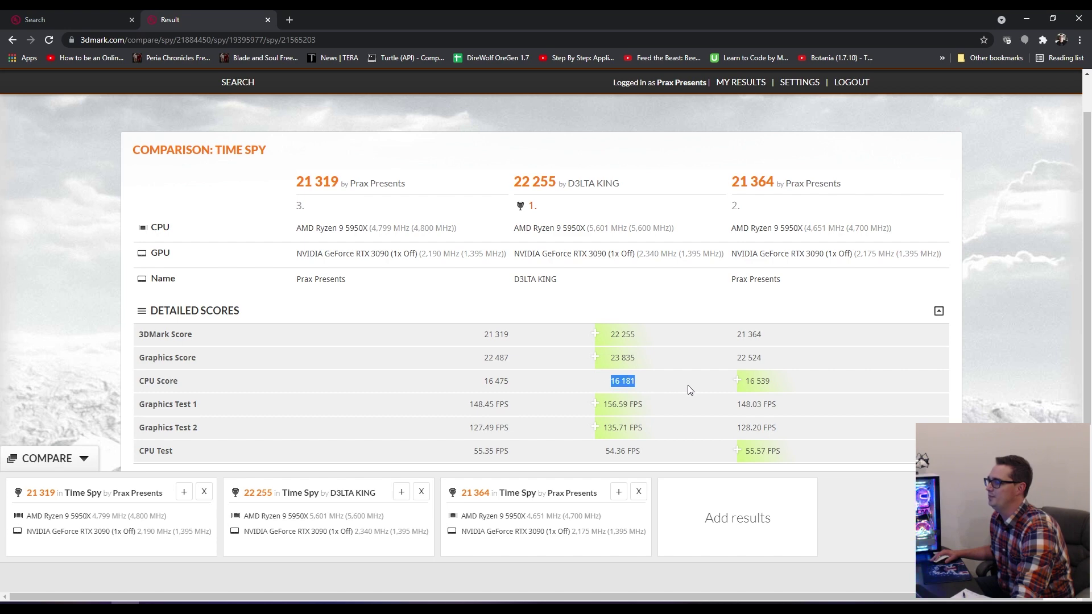
left_click_drag(721, 387, 775, 386)
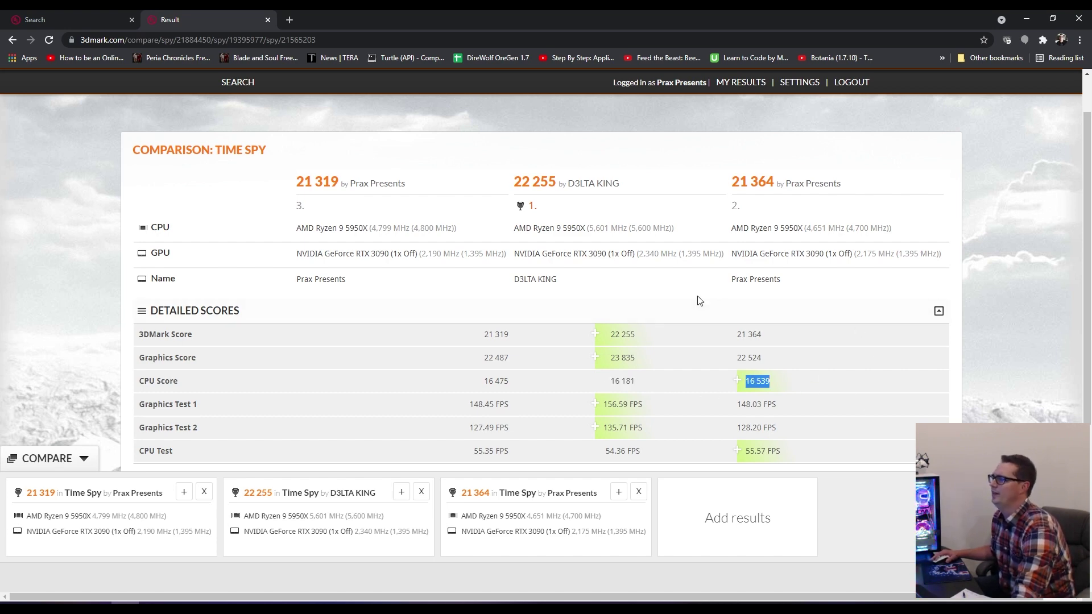
left_click_drag(608, 335, 636, 337)
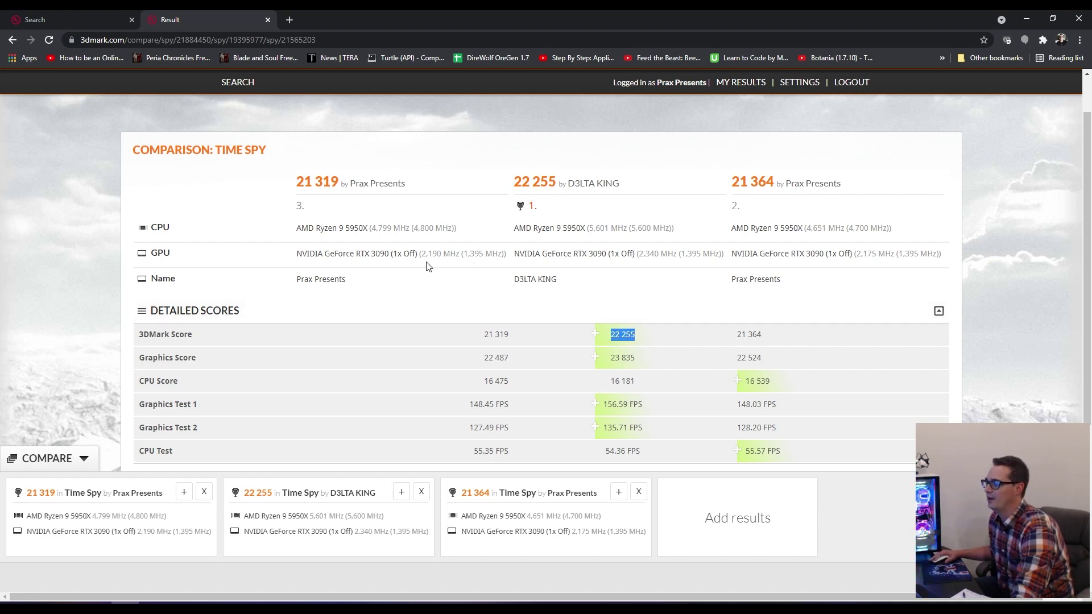
left_click_drag(639, 256, 665, 267)
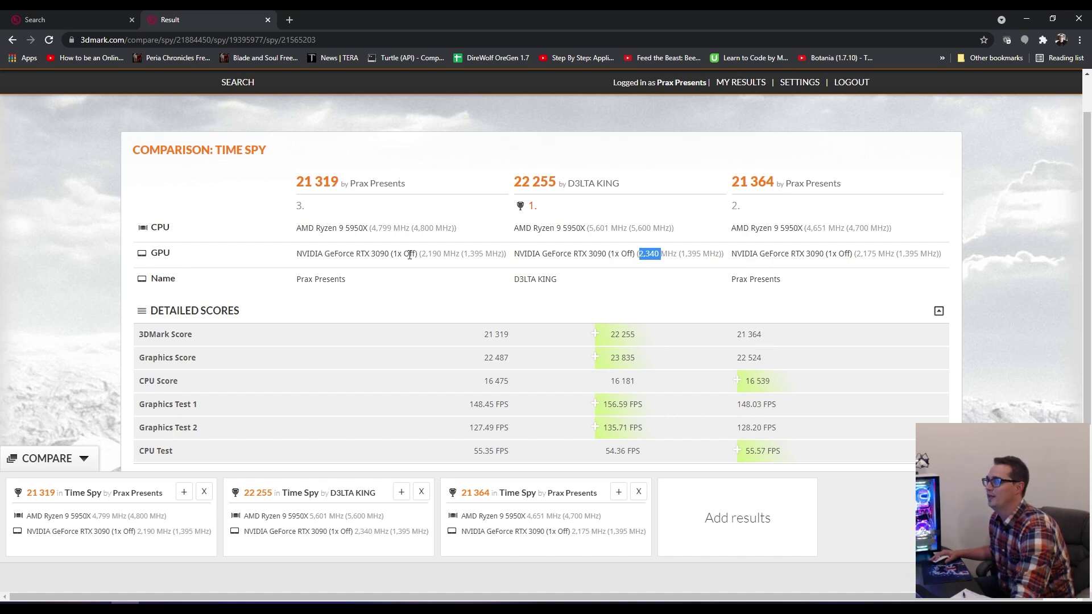
left_click_drag(422, 254, 442, 254)
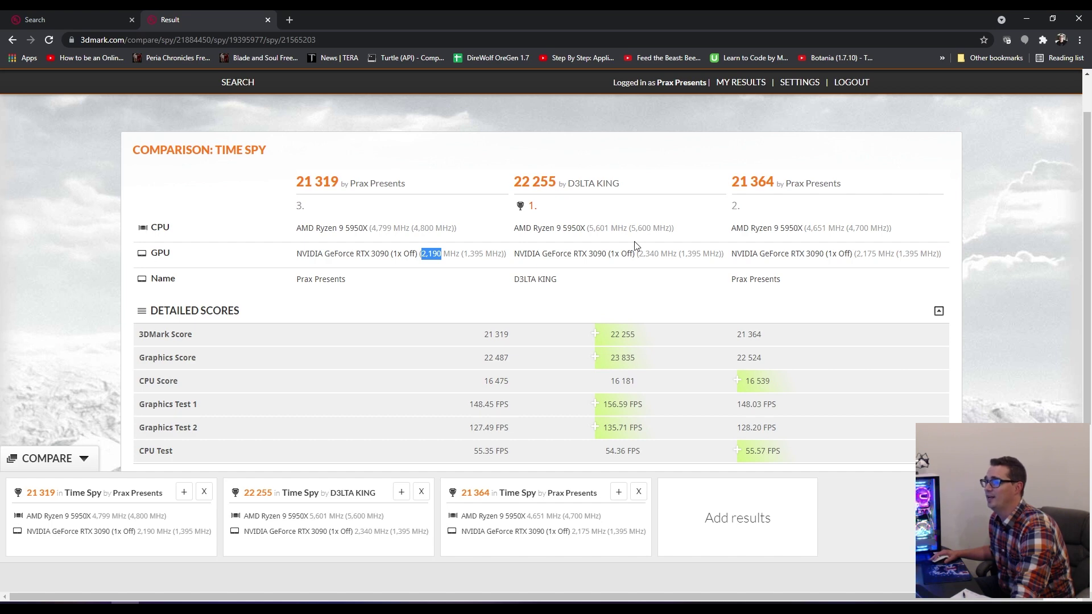
left_click_drag(638, 255, 661, 254)
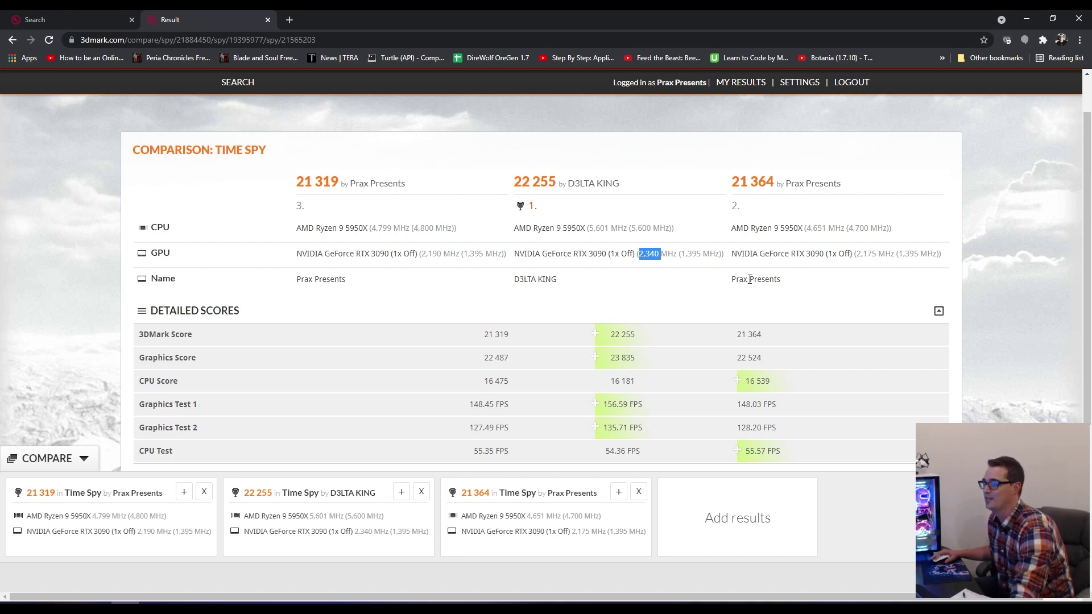
left_click_drag(426, 254, 454, 253)
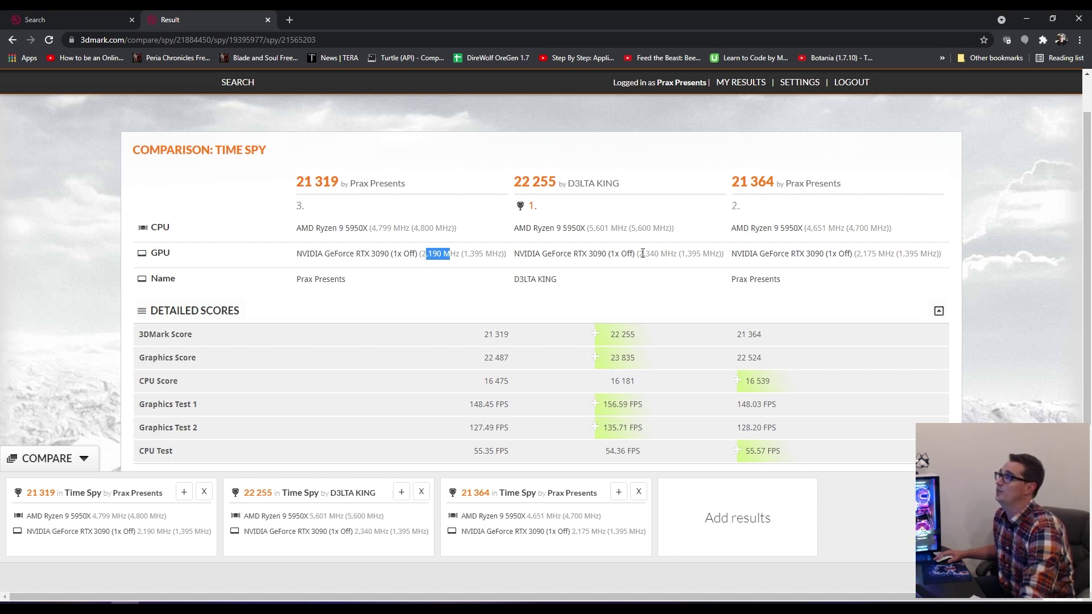
left_click_drag(637, 254, 665, 254)
- In Graphics Card details, compare the top result's 2,340 MHz clock with your 1,394 MHz memory clock
left_click(664, 254)
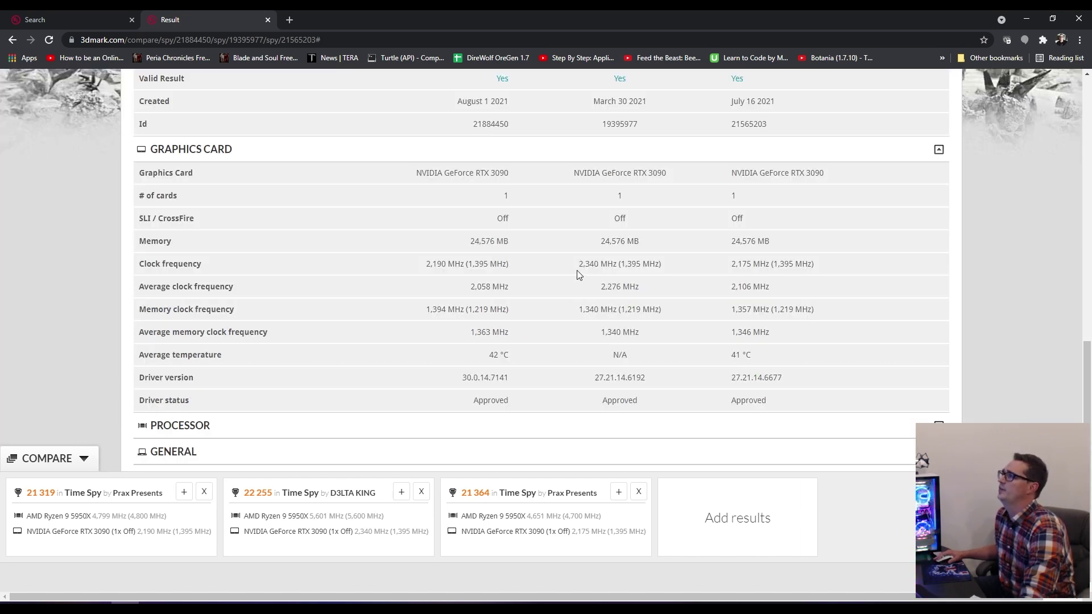
left_click_drag(601, 287, 601, 309)
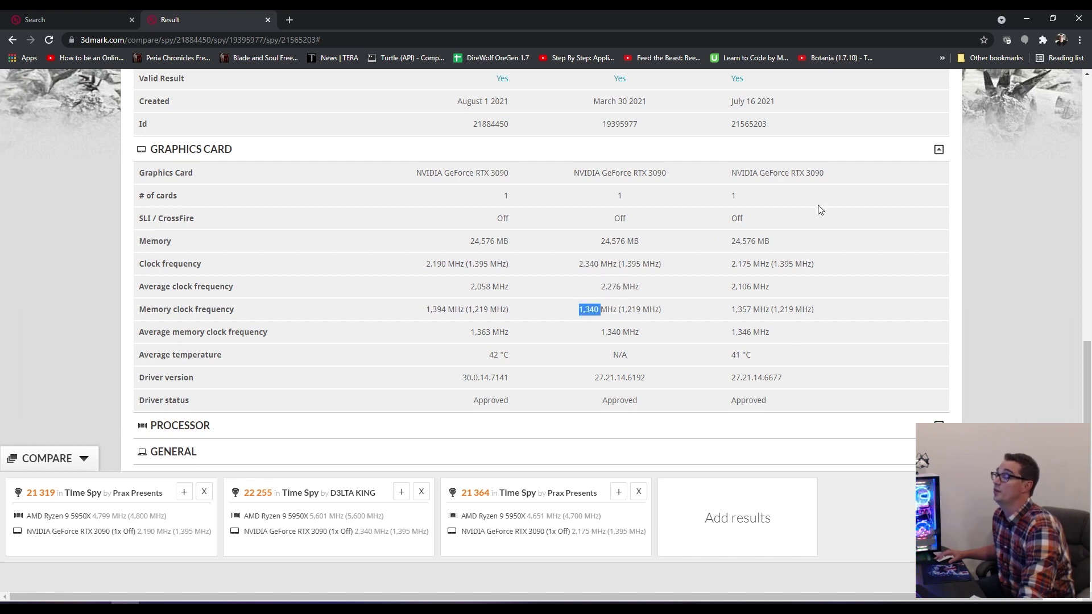
left_click_drag(427, 310, 465, 310)
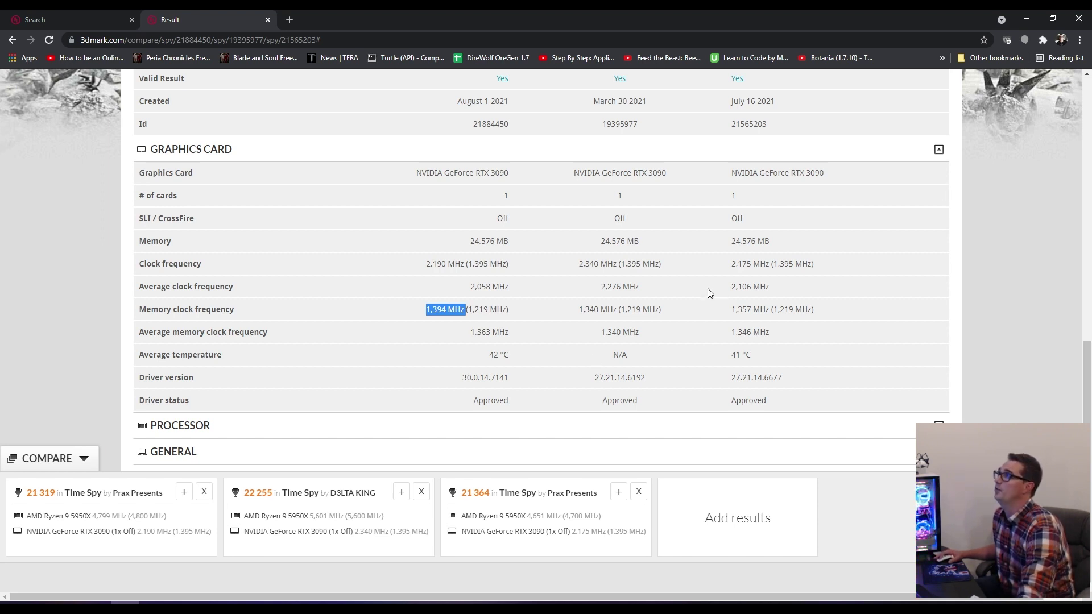
left_click_drag(580, 264, 600, 264)
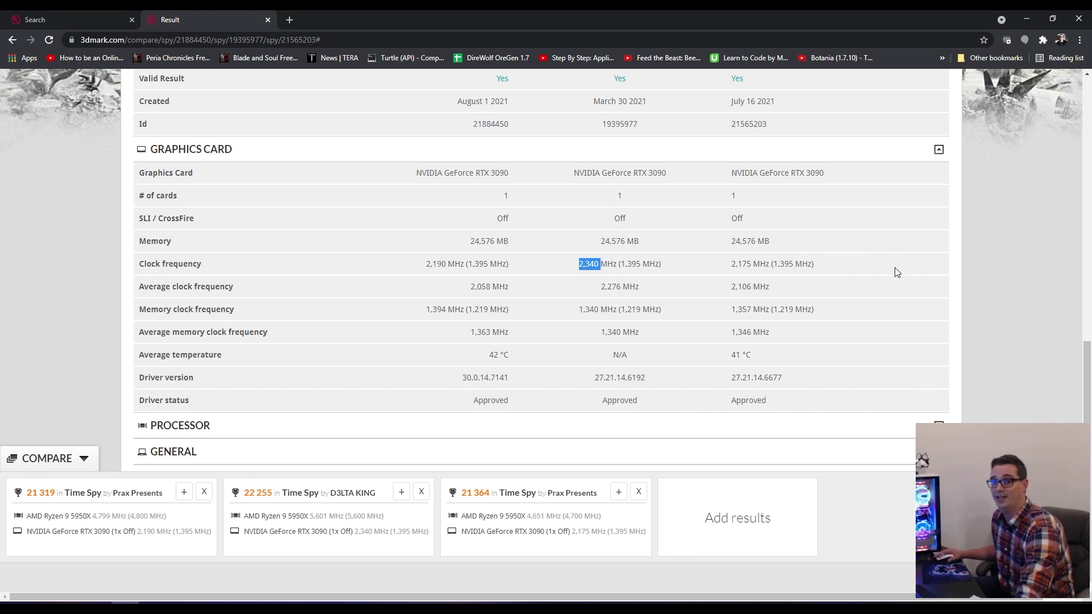
left_click_drag(579, 263, 599, 264)
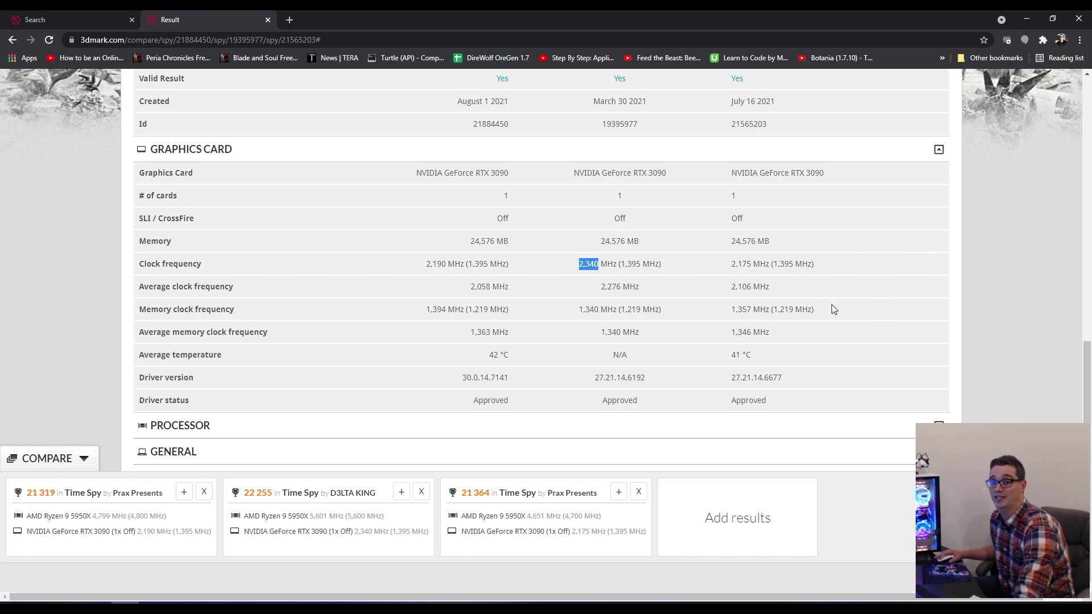
- Note the top result's N/A average temperature, then return to the leaderboard and 3DMark window
double_click(619, 355)
left_click(702, 293)
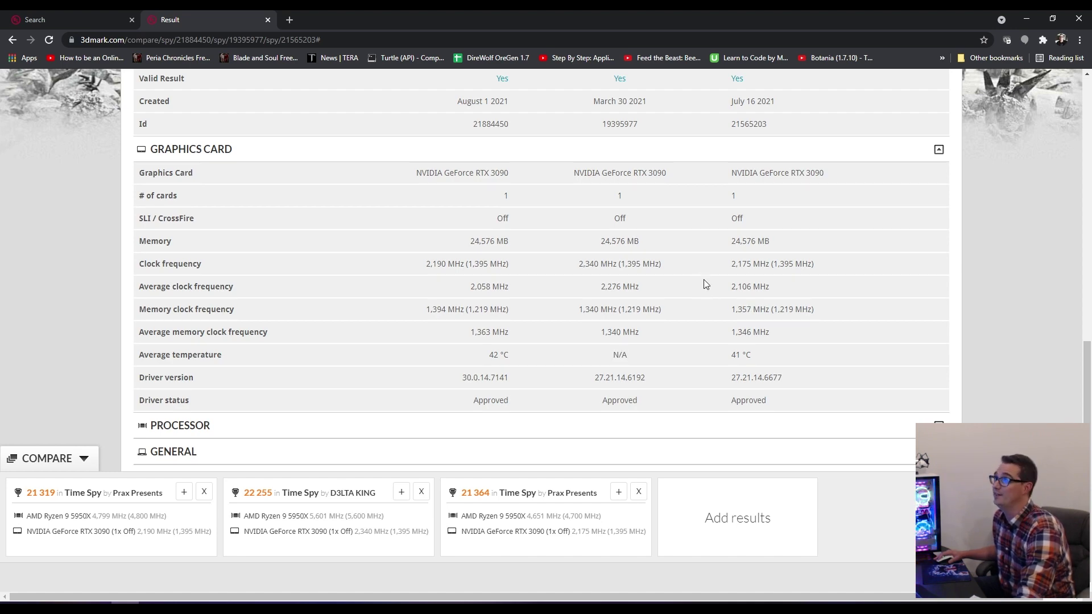
scroll(697, 247, "up", 8)
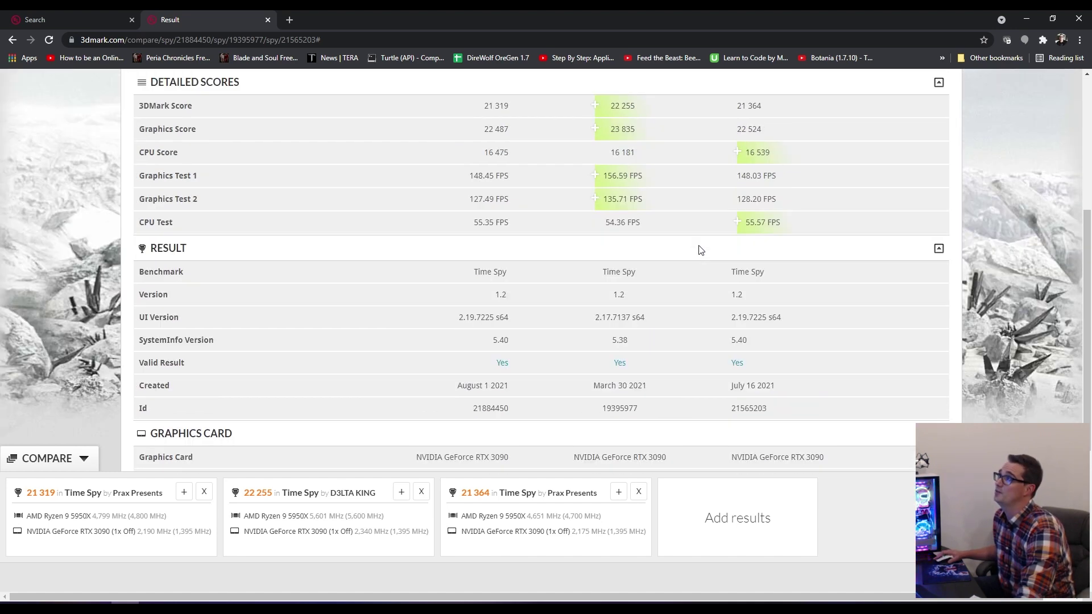
scroll(714, 253, "down", 8)
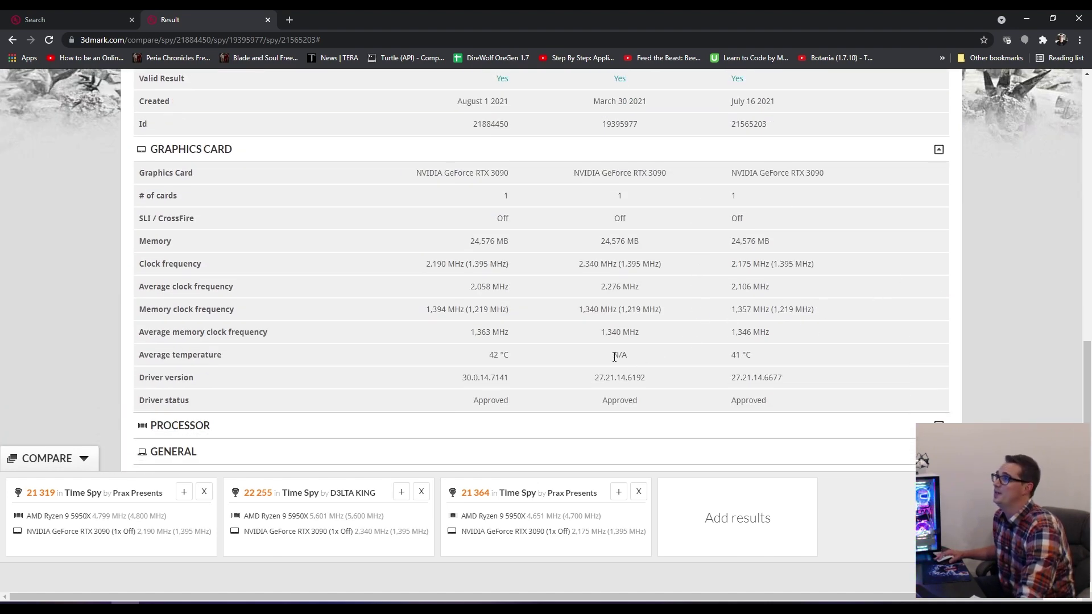
left_click_drag(613, 352, 635, 356)
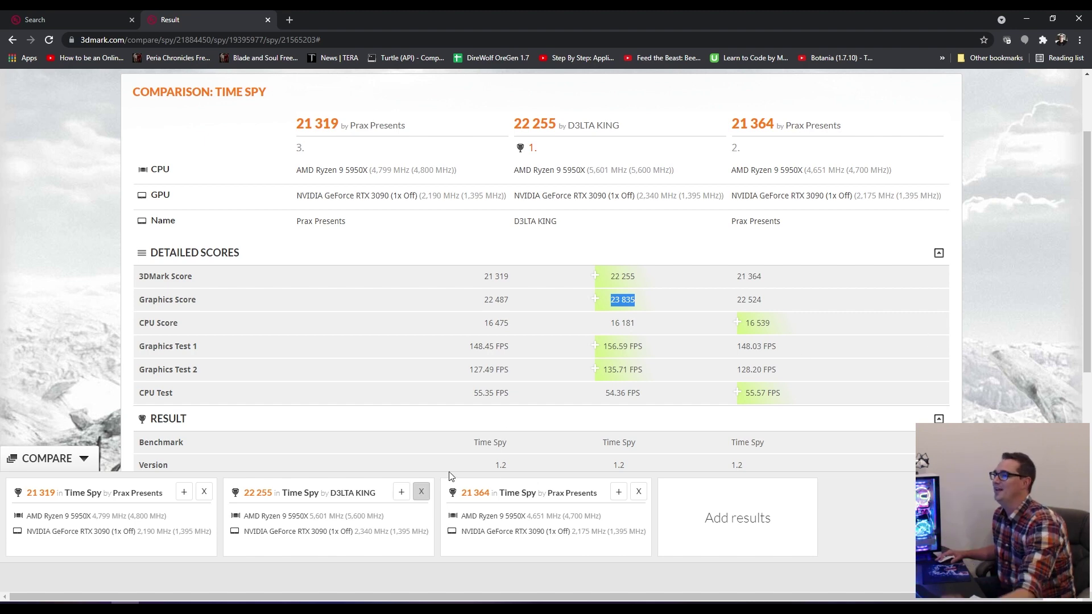
left_click(77, 29)
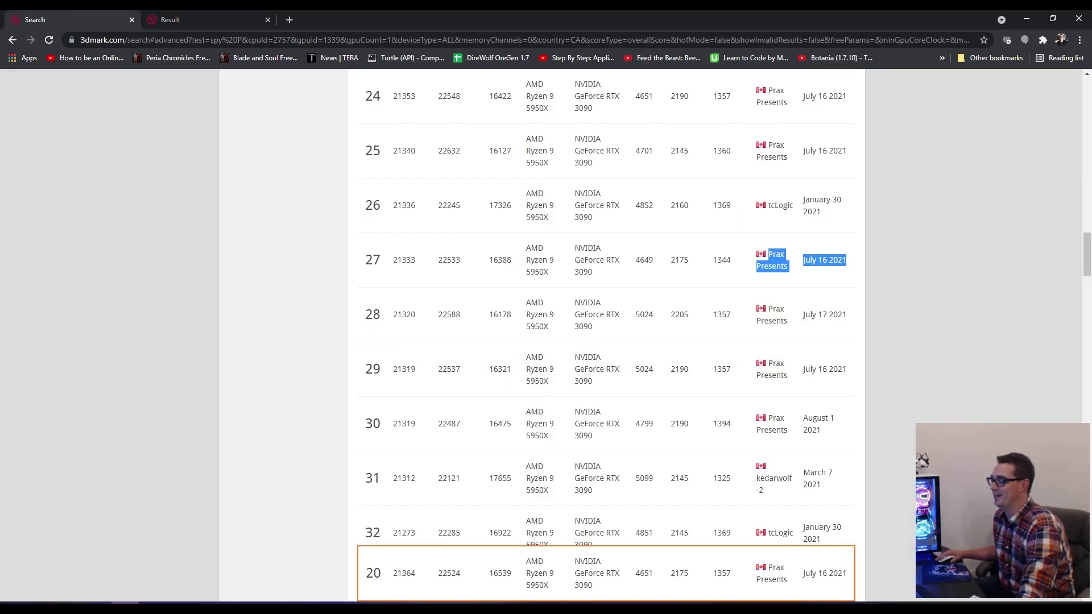
key("alt+Tab")
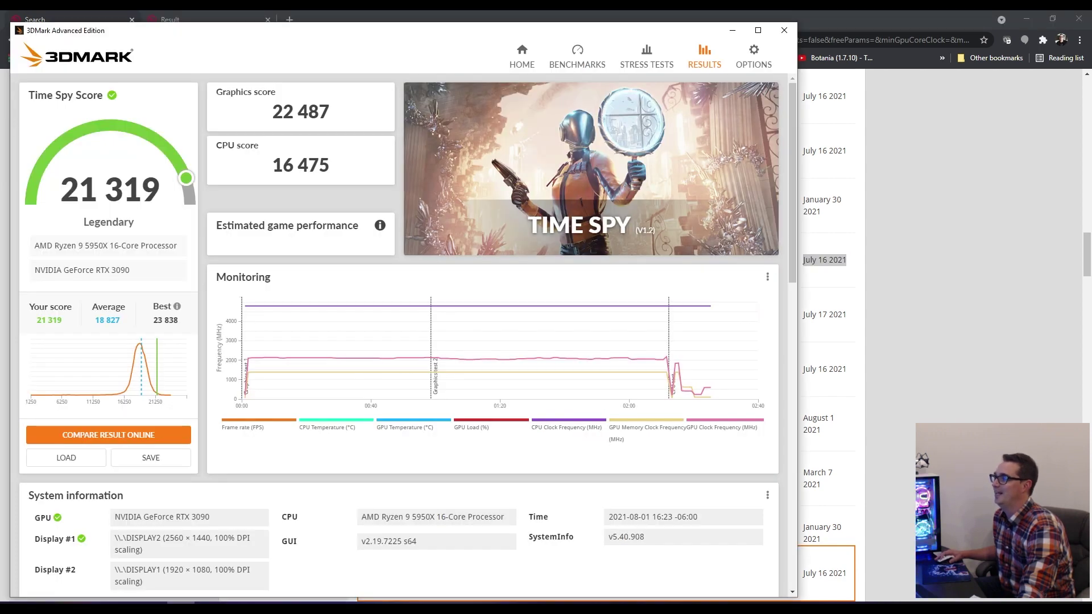